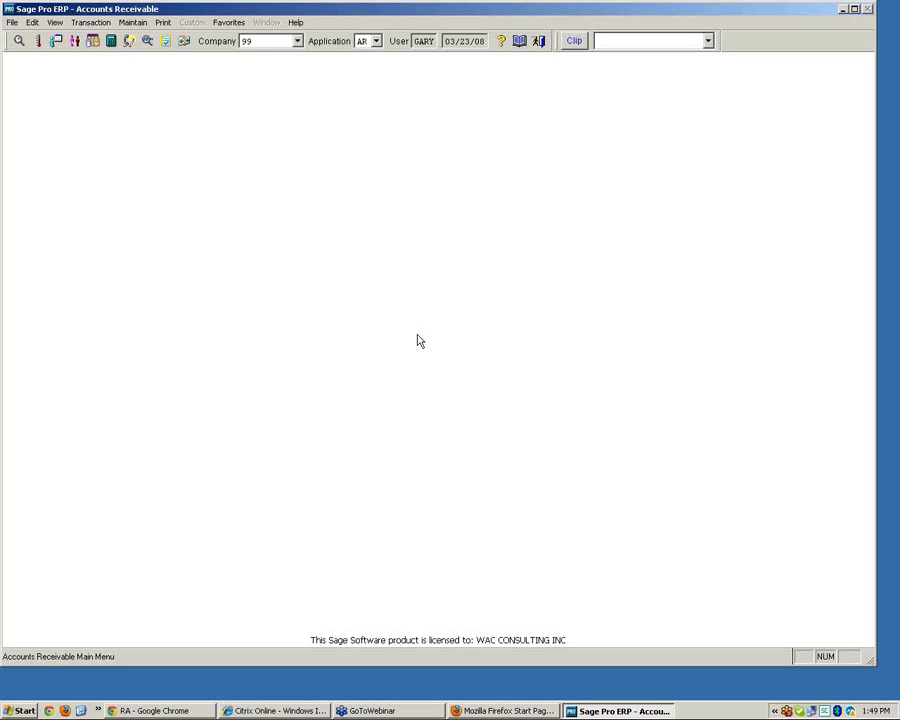
Open the credit card connection for merchant TEST ACCNT
click(134, 22)
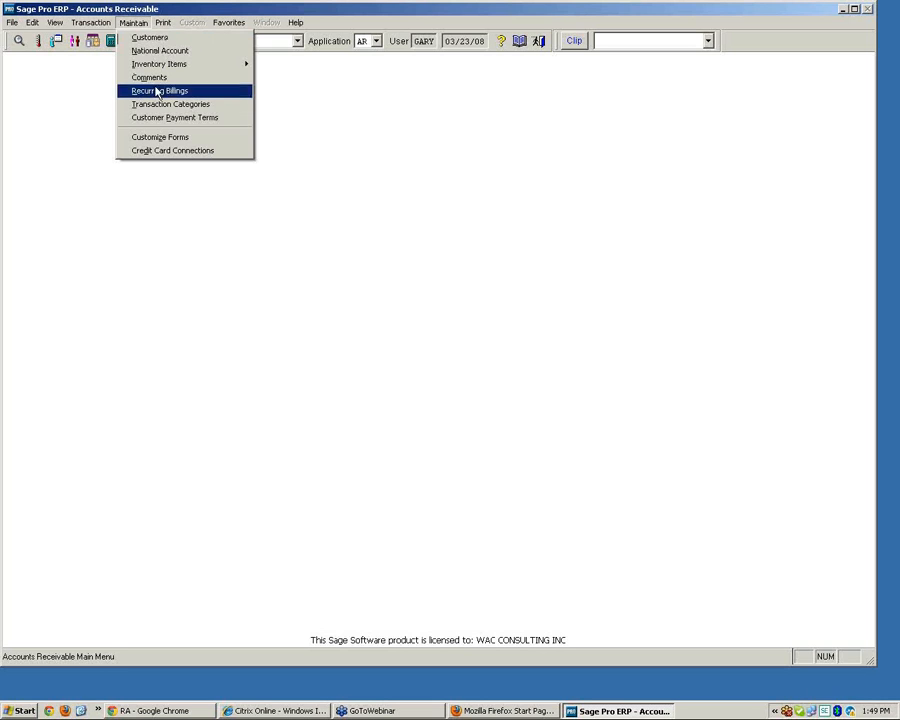
click(161, 152)
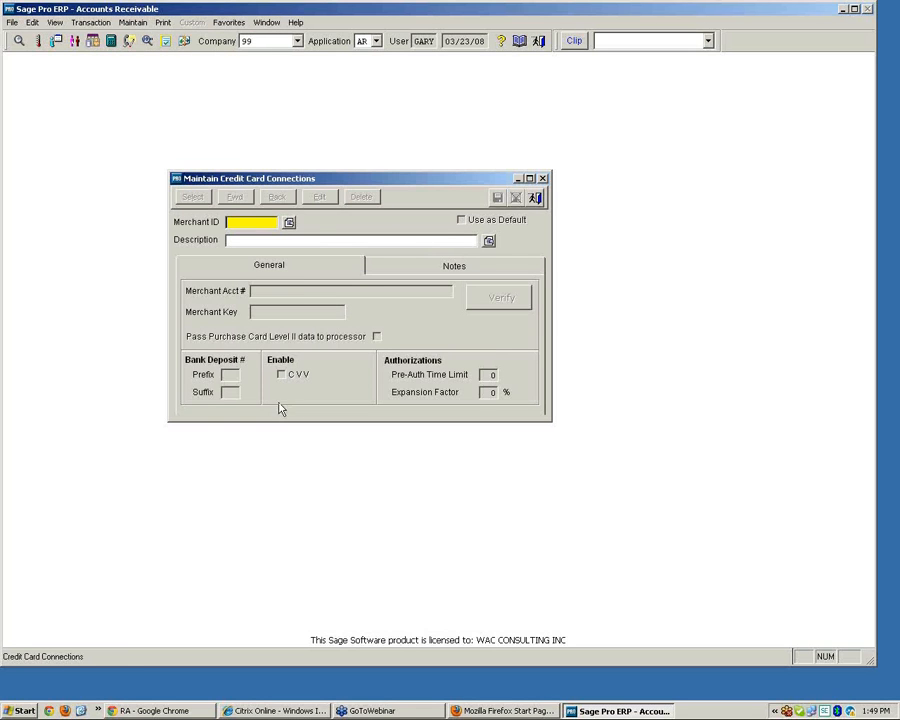
click(289, 222)
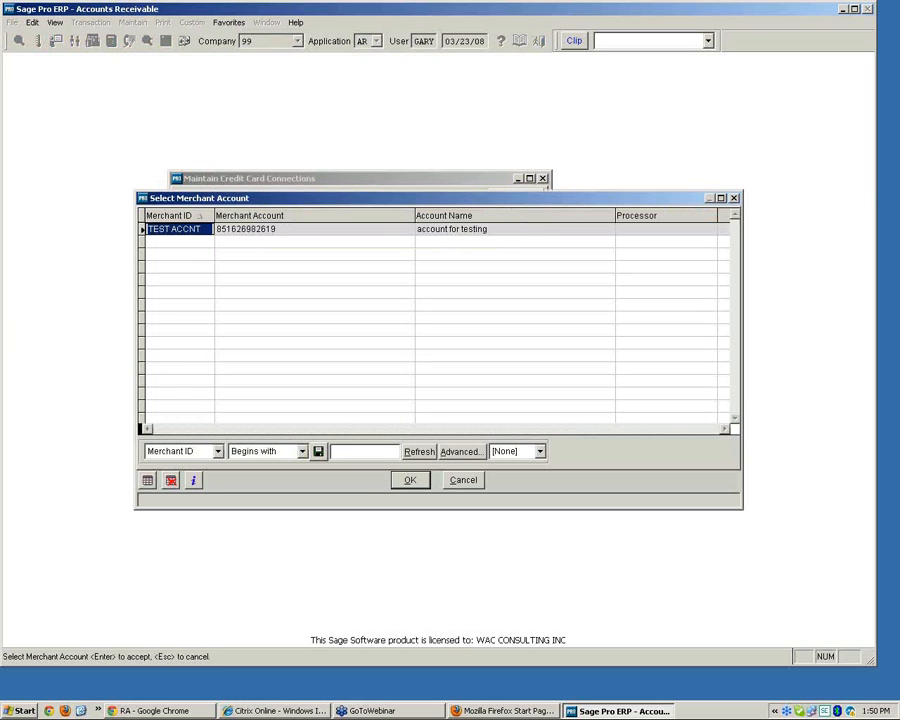
key(Return)
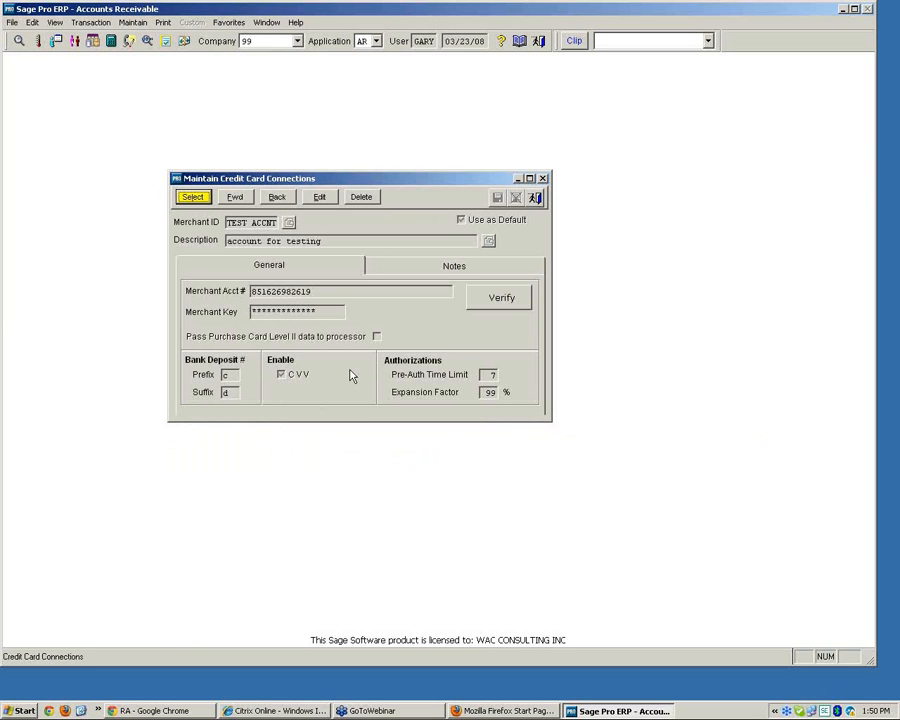
Start editing the connection and set the expansion factor to 10%
click(319, 197)
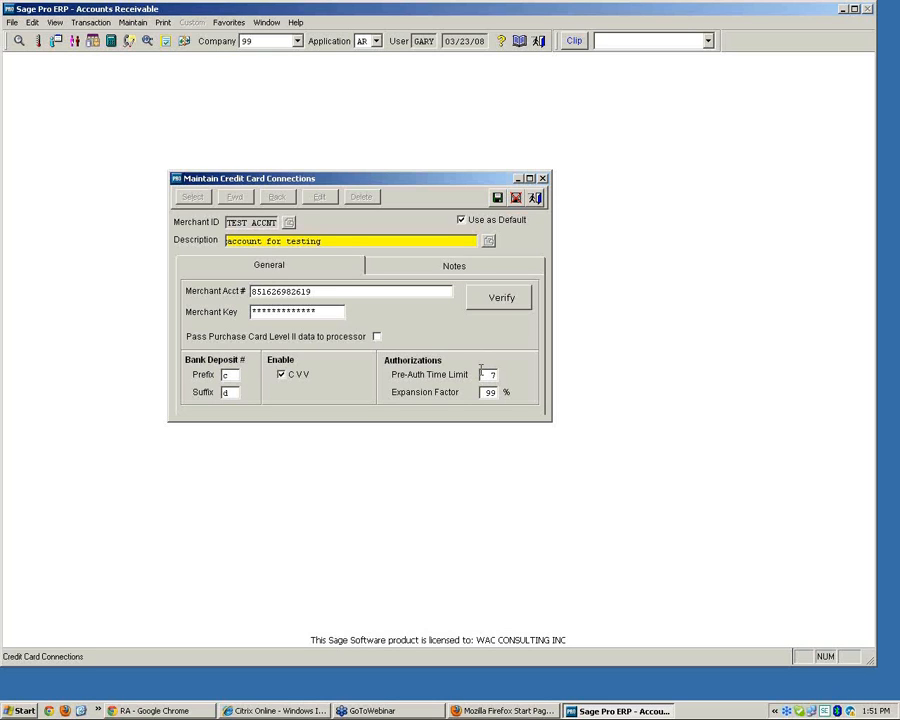
click(481, 372)
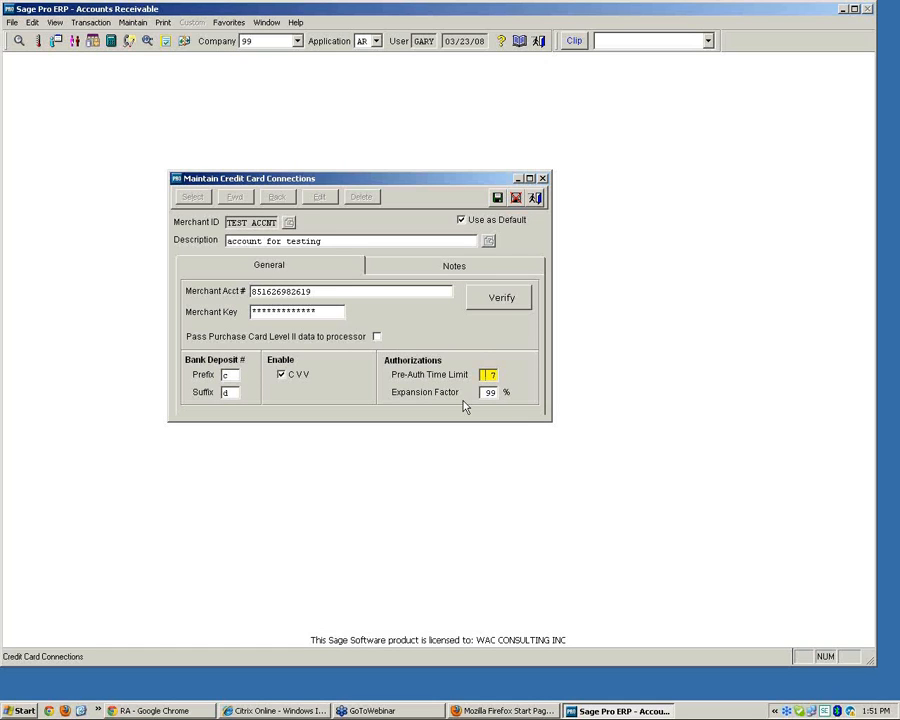
drag(481, 391, 505, 400)
text(10)
key(Tab)
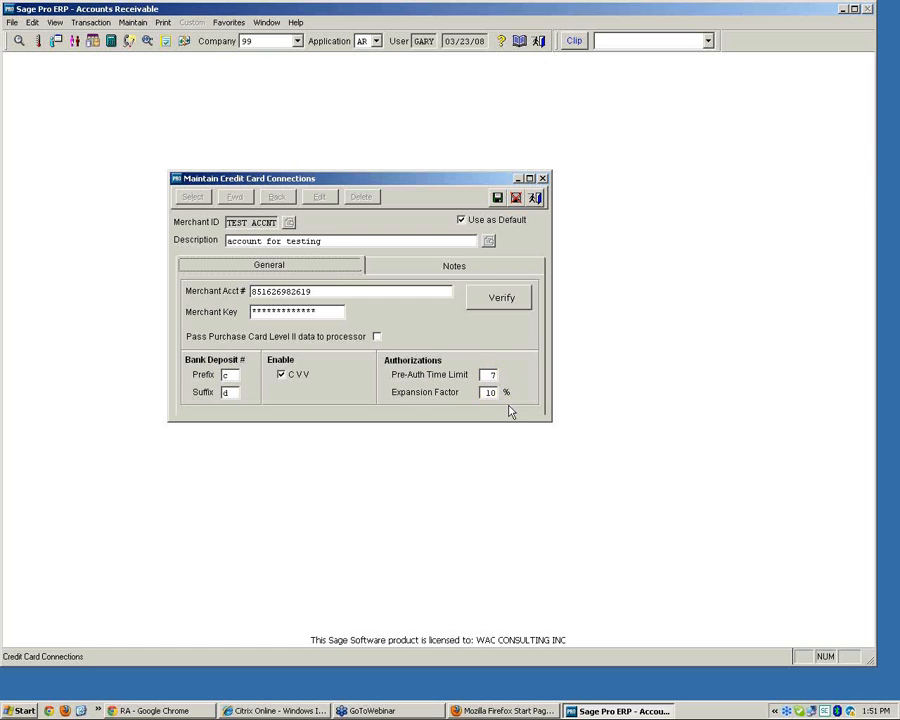
Set the expansion factor to 99%, save the connection and close the window
click(489, 392)
double_click(489, 392)
text(99)
key(Tab)
click(497, 197)
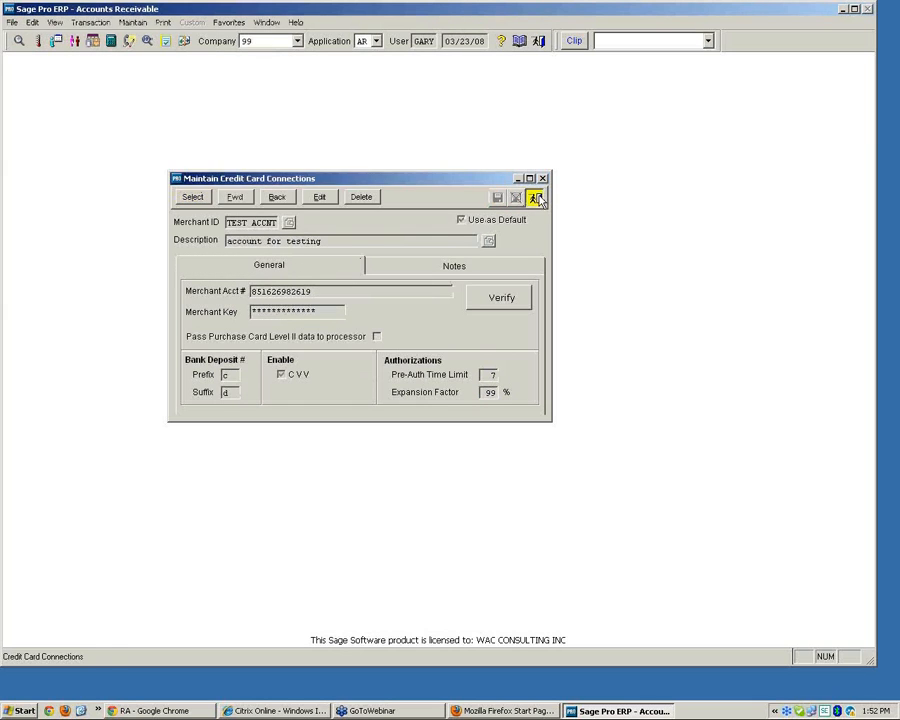
click(536, 197)
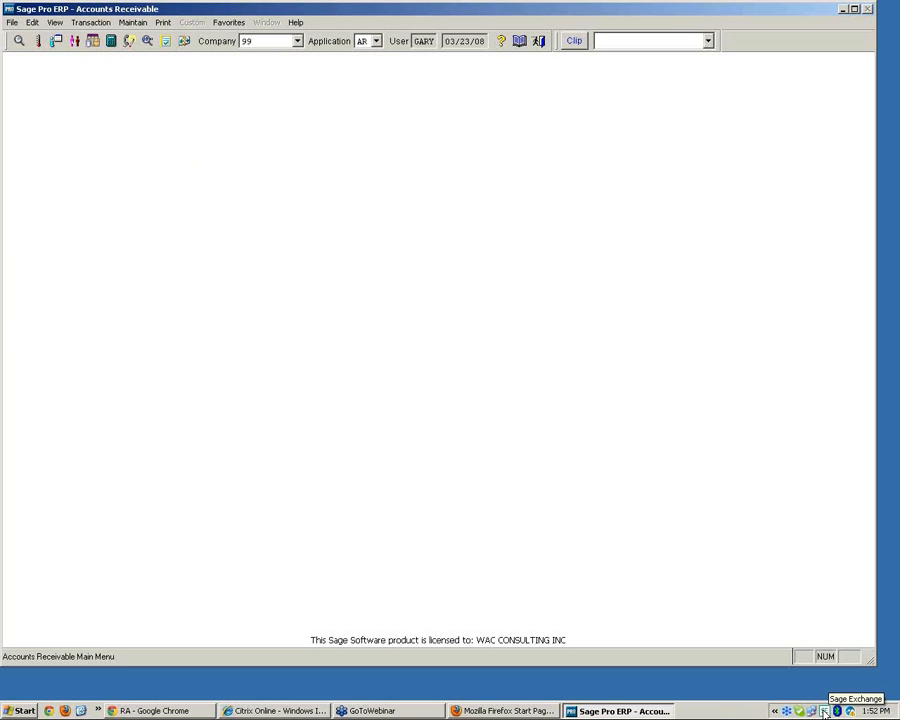
Open the Sage Exchange settings for credit card devices and confirm them
click(824, 712)
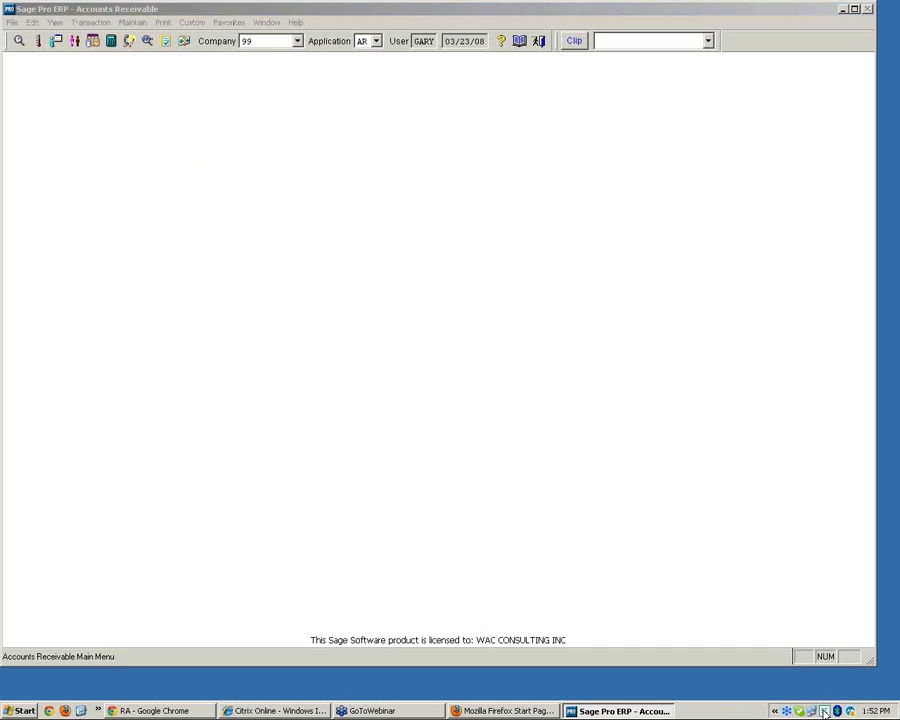
right_click(824, 712)
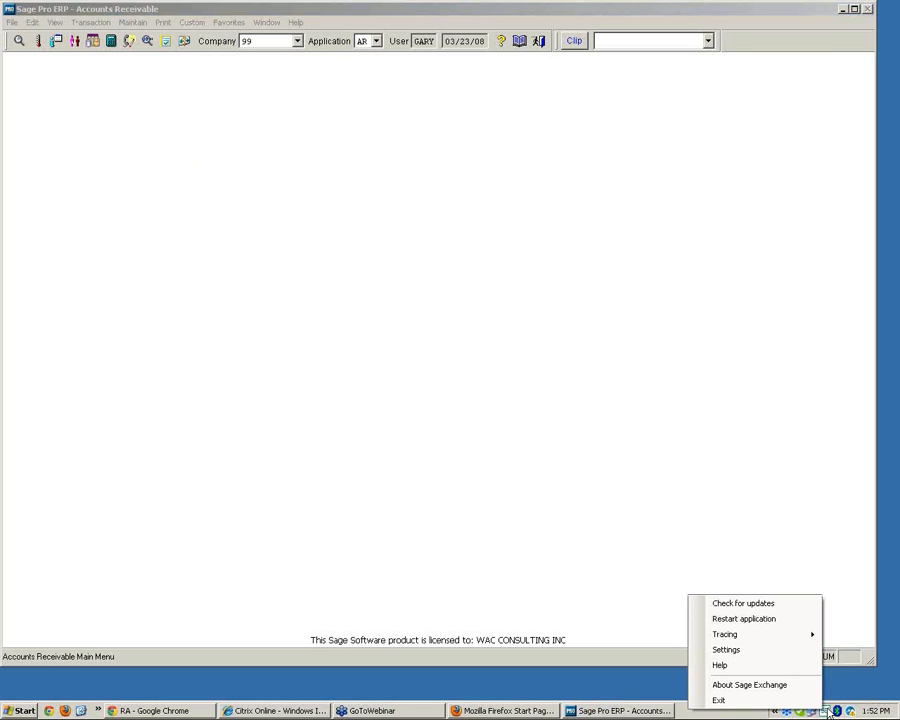
click(765, 651)
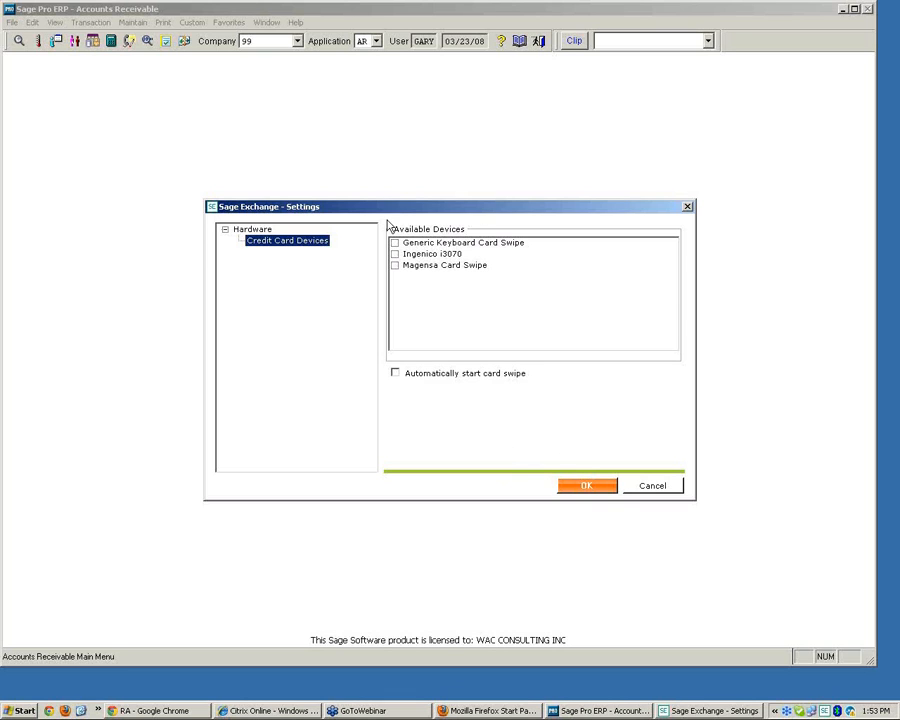
click(593, 488)
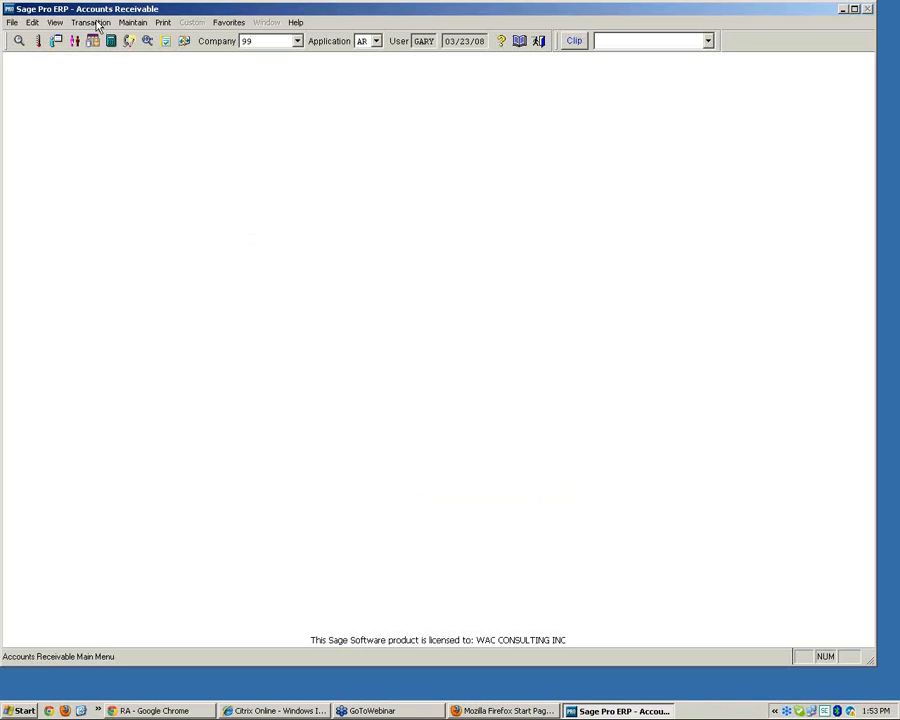
Start a payment-on-account cash receipt and pick customer ACP1
click(92, 22)
mouse_move(124, 80)
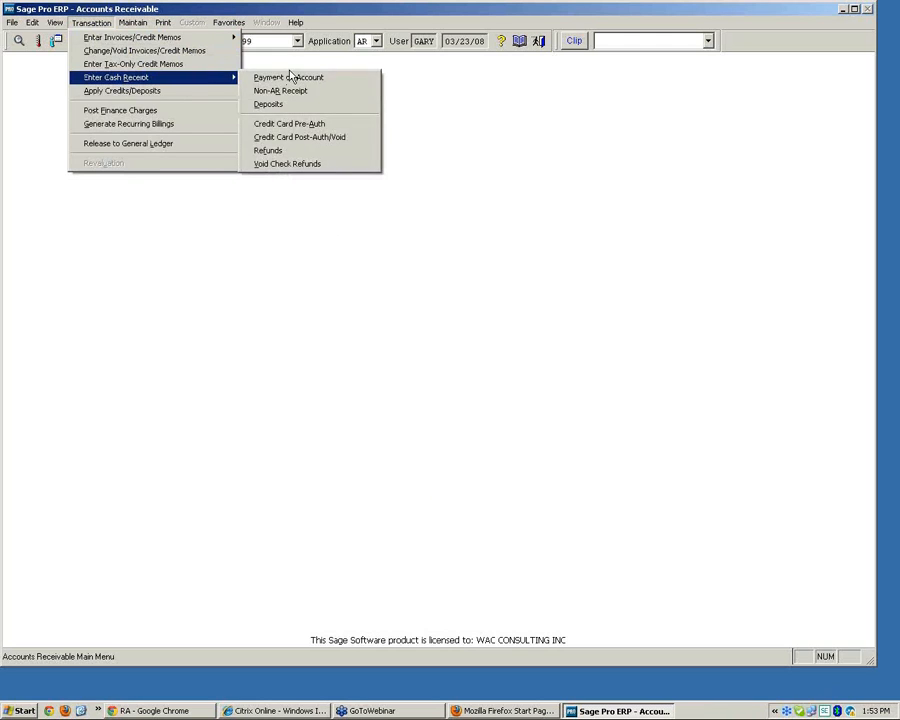
click(290, 77)
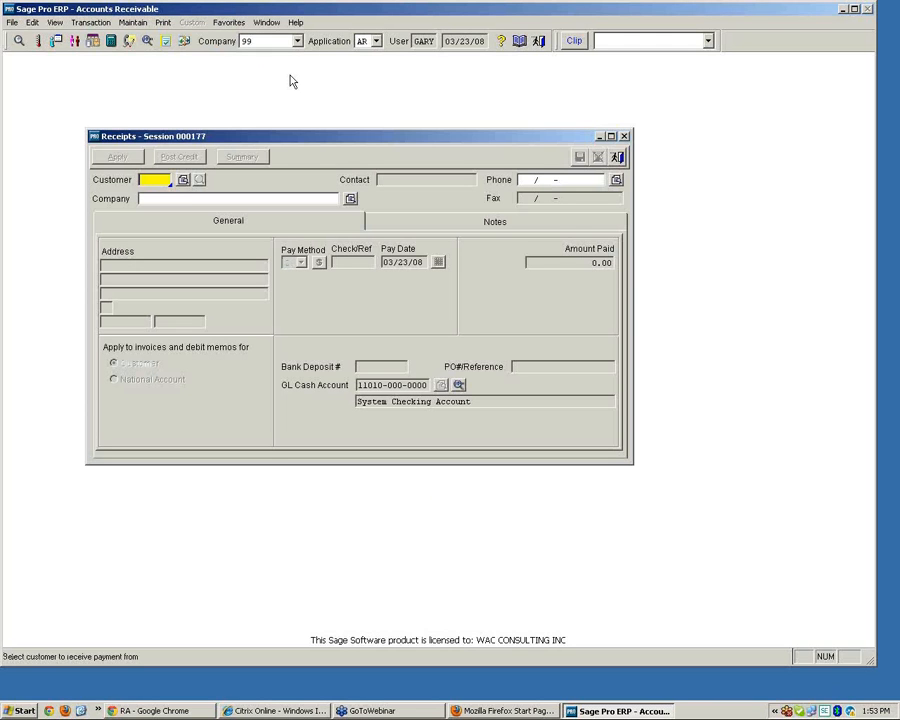
click(183, 179)
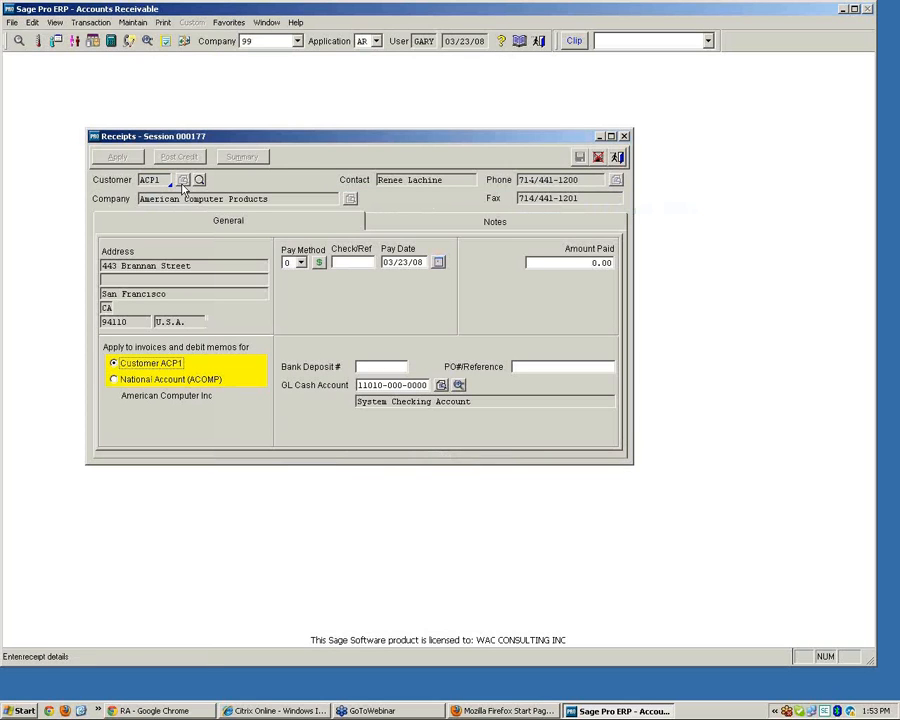
Set the pay method to Credit Card and open the Sage Exchange card entry
click(301, 262)
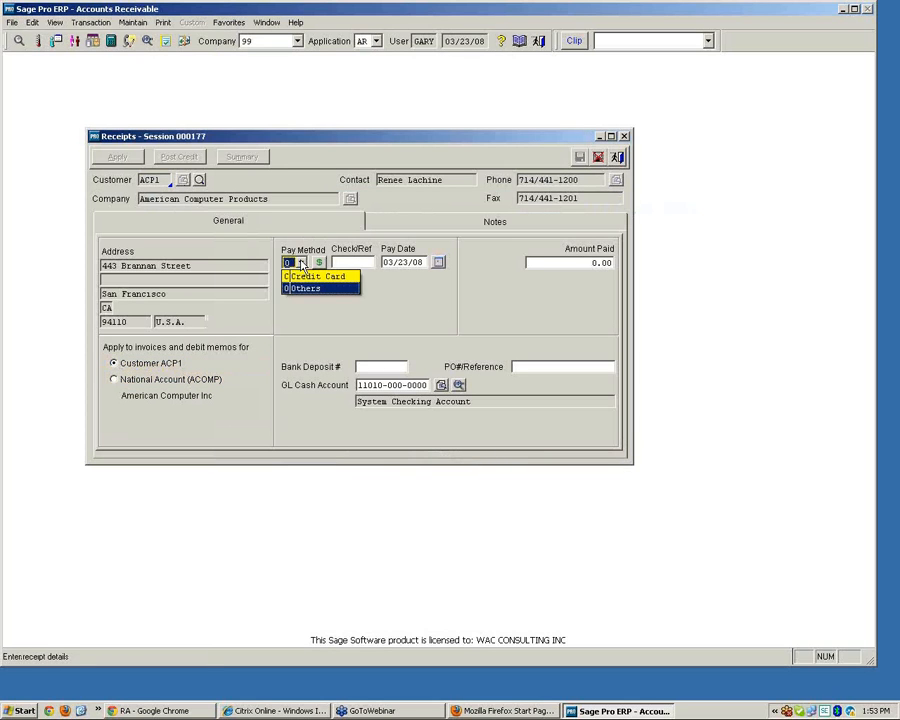
click(297, 286)
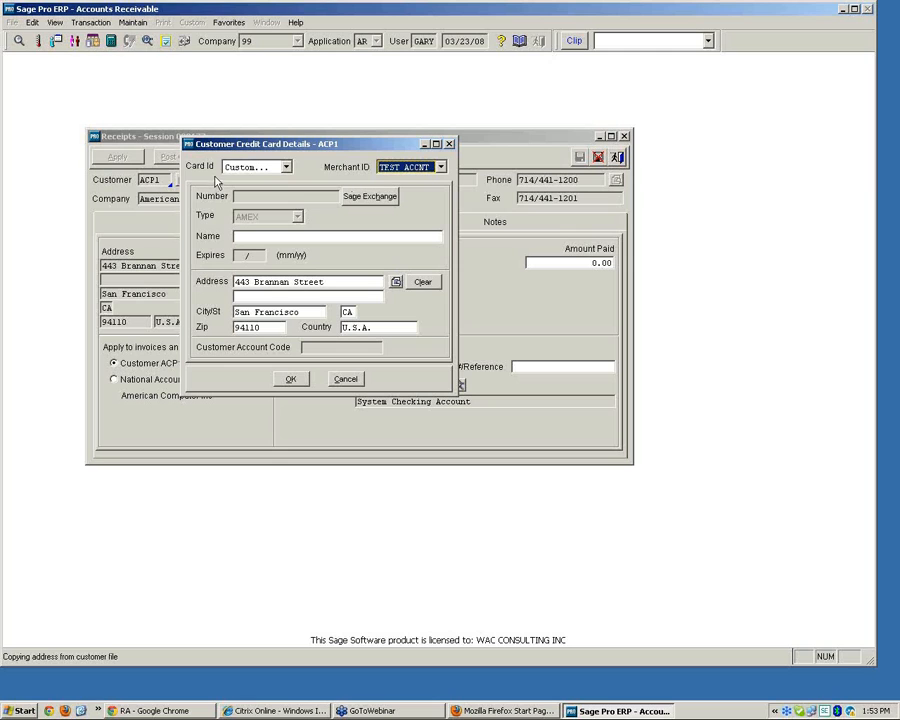
click(368, 203)
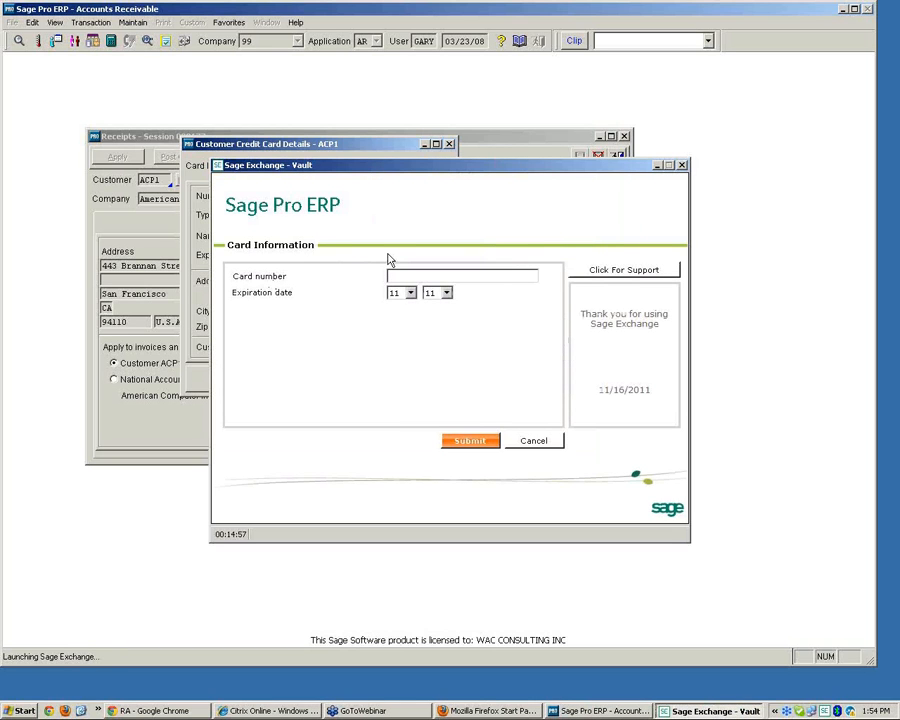
Try to submit the credit card number in the vault form
text(4111)
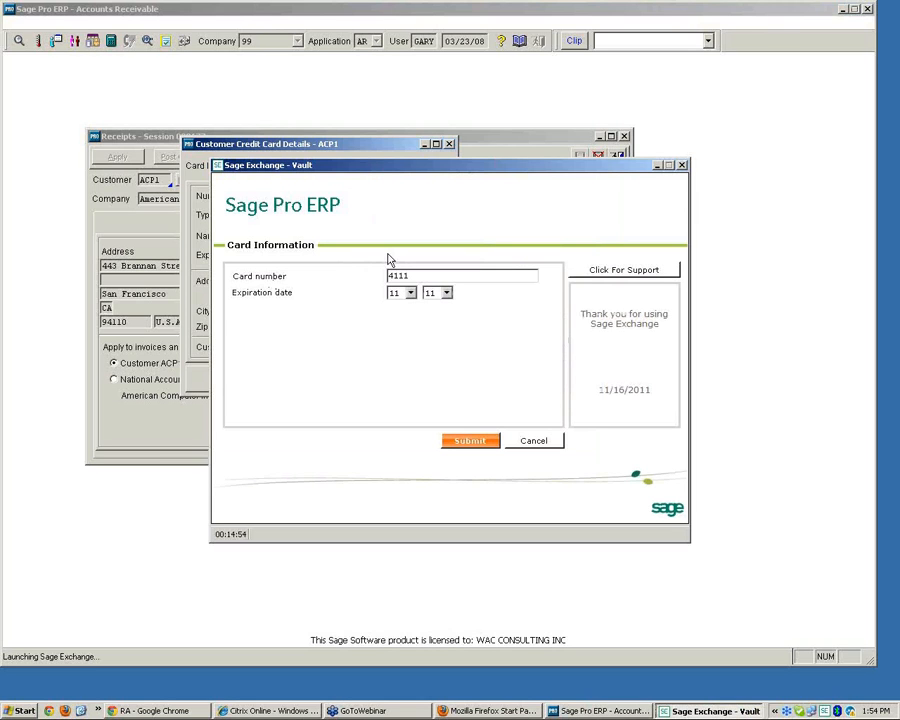
text(11111111111111)
text(8)
click(467, 441)
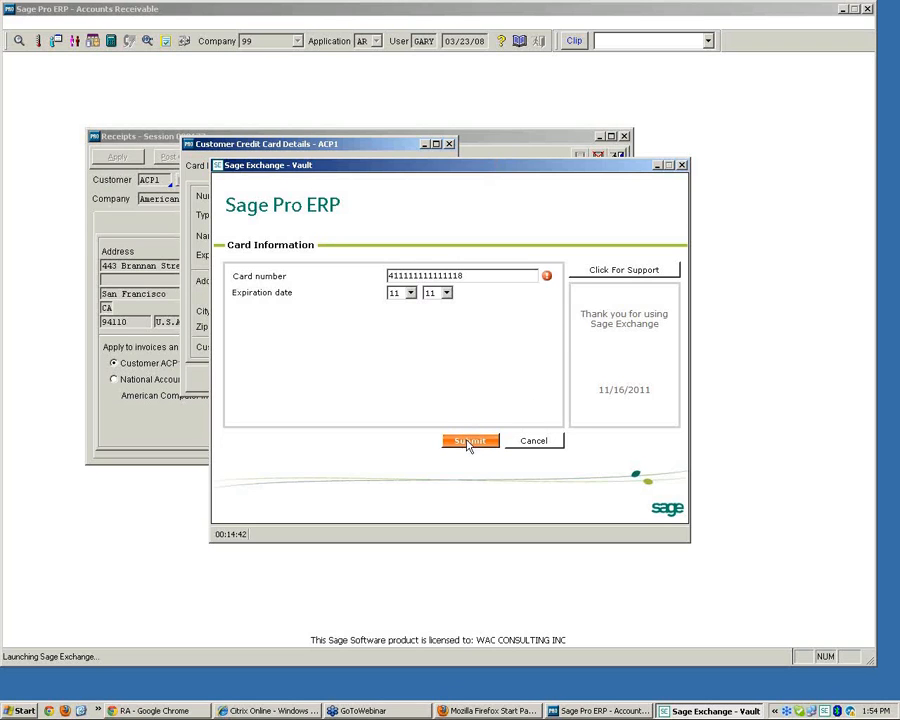
Correct the credit card number and submit the card information
mouse_move(547, 277)
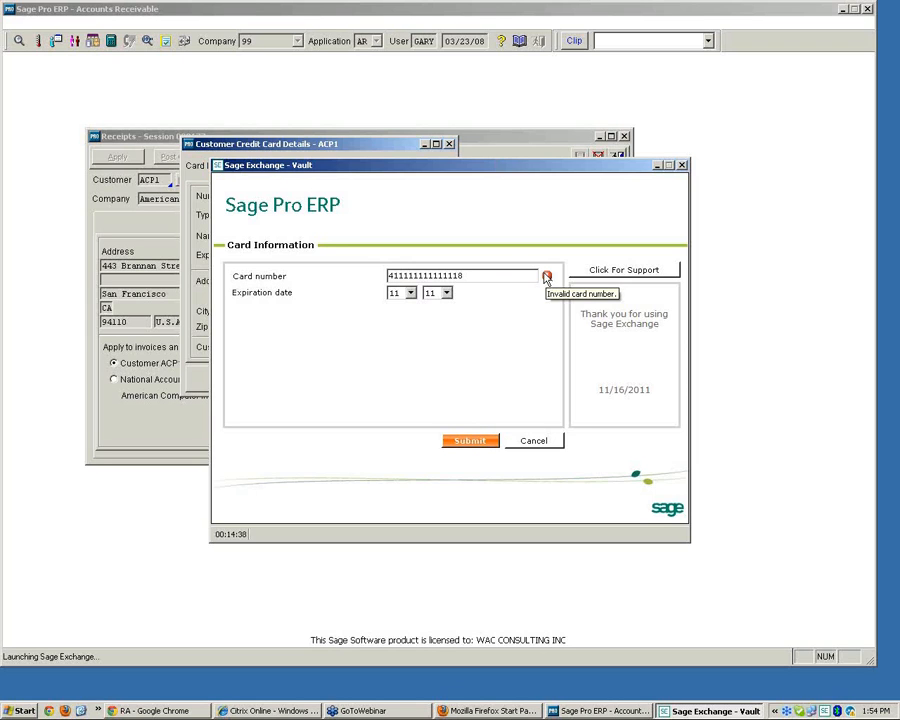
click(476, 279)
key(BackSpace)
text(11)
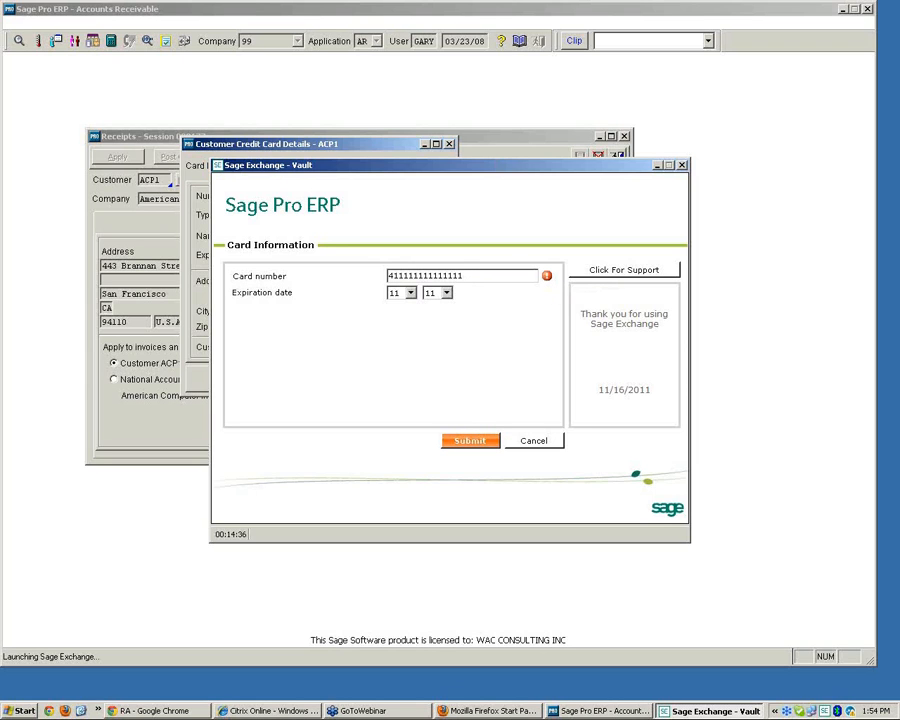
key(Tab)
click(468, 440)
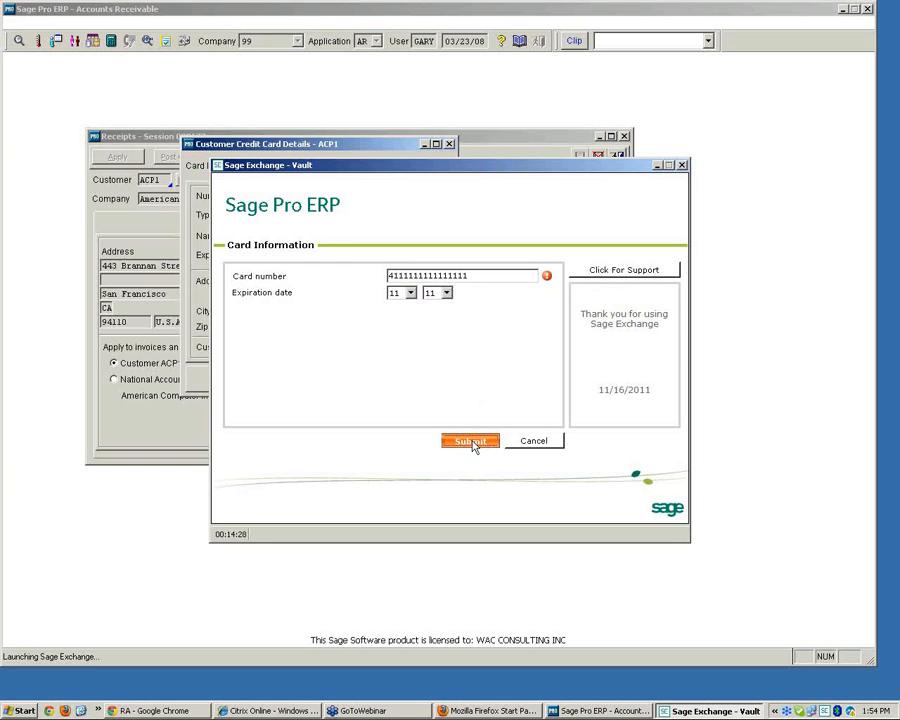
click(472, 442)
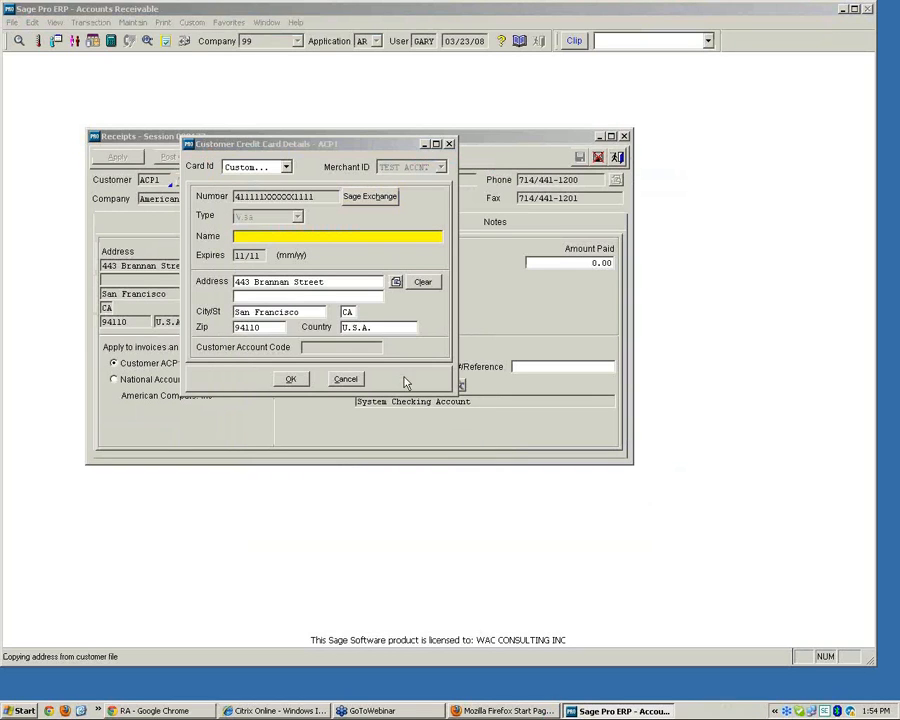
Enter the cardholder's full name and confirm the credit card details
key(Tab)
key(Tab)
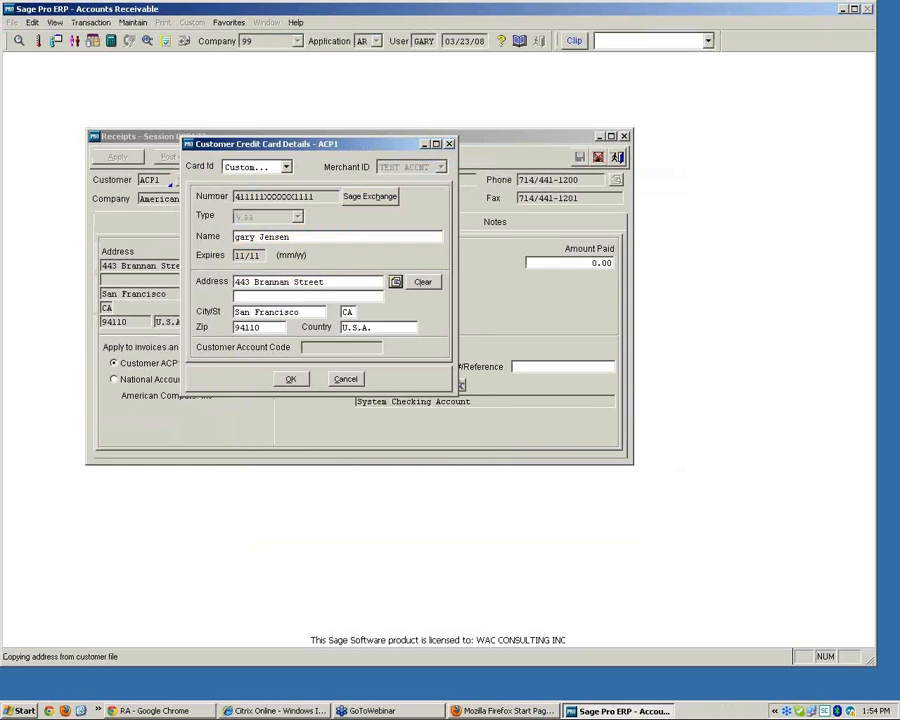
click(289, 380)
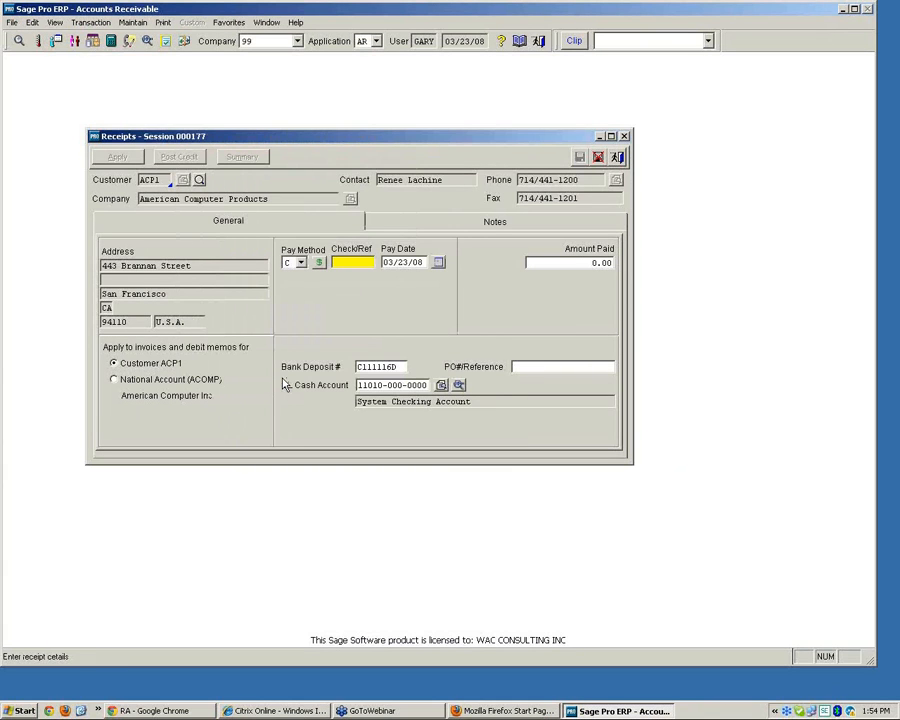
Set the check/reference to 45646 and accept the same-day charge prompt
text(45646)
key(Tab)
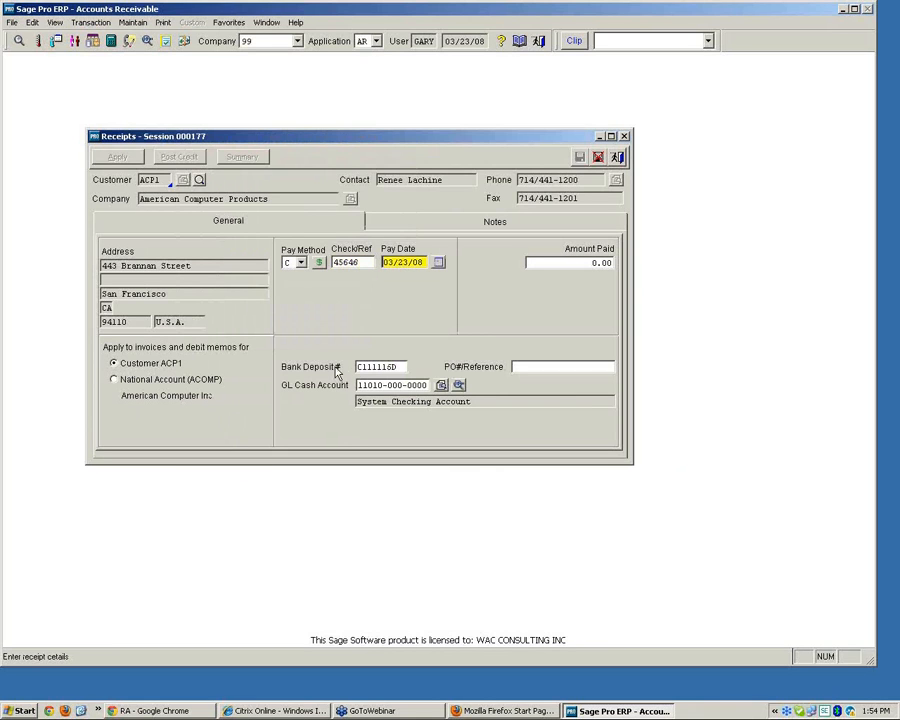
click(400, 366)
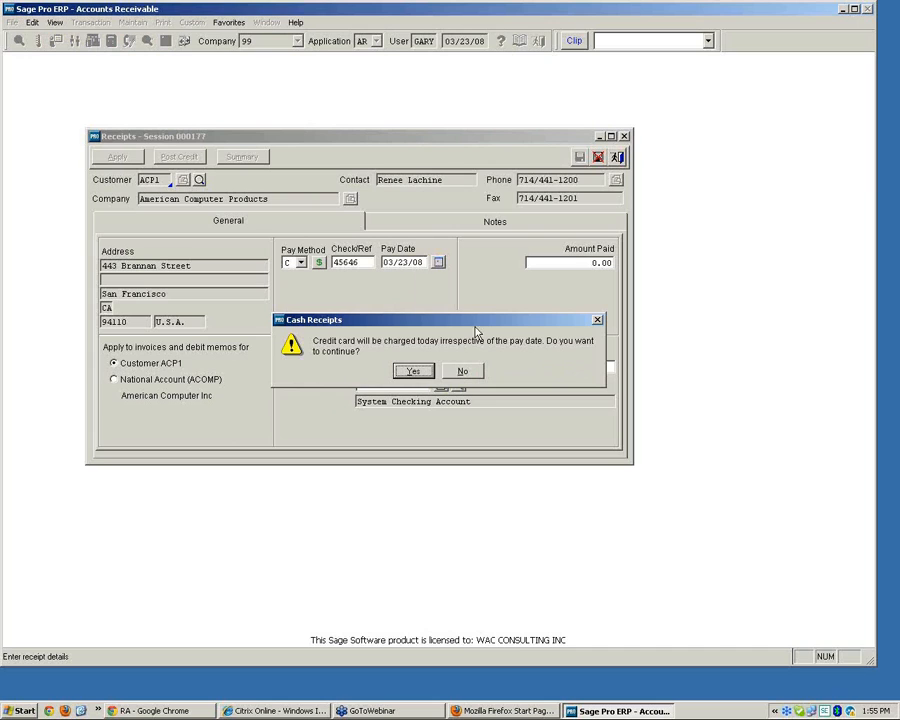
click(409, 371)
Set the amount paid to 450
text(450)
key(Tab)
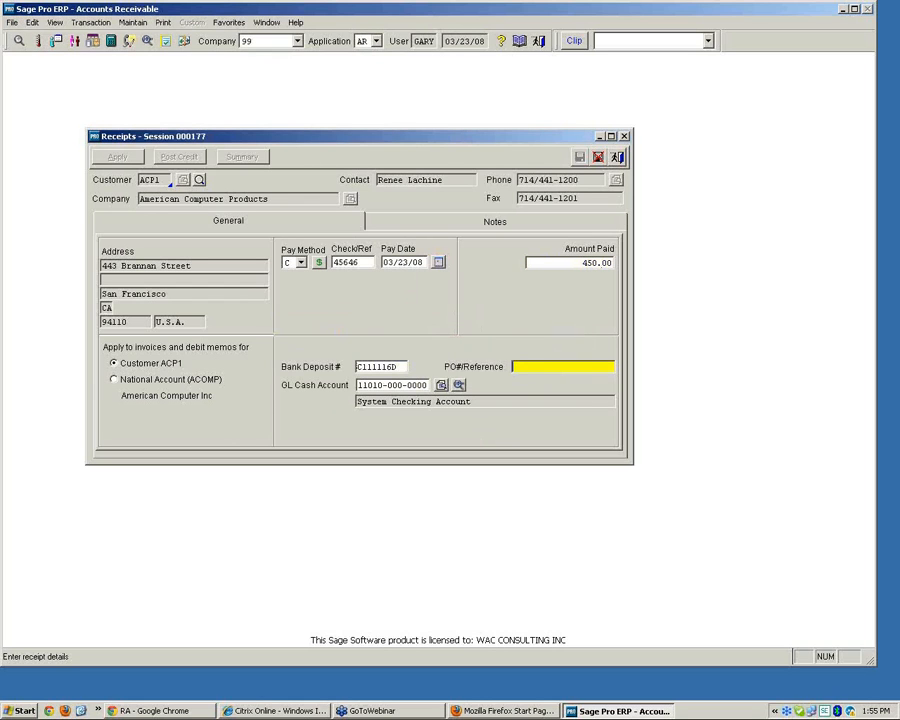
key(Tab)
key(Tab)
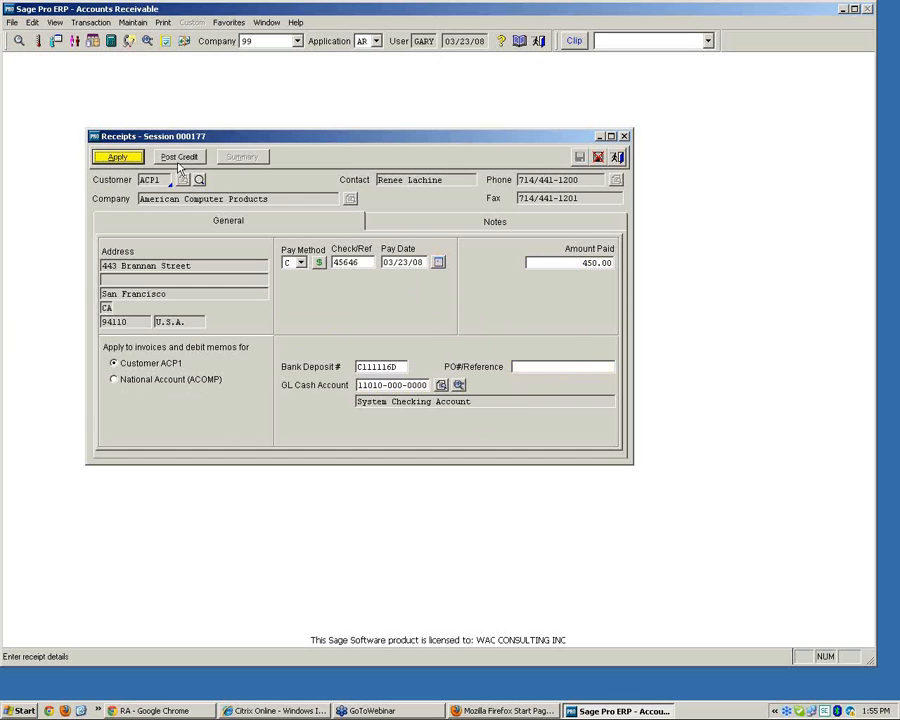
Apply the receipt, skipping the CVV entry
key(Return)
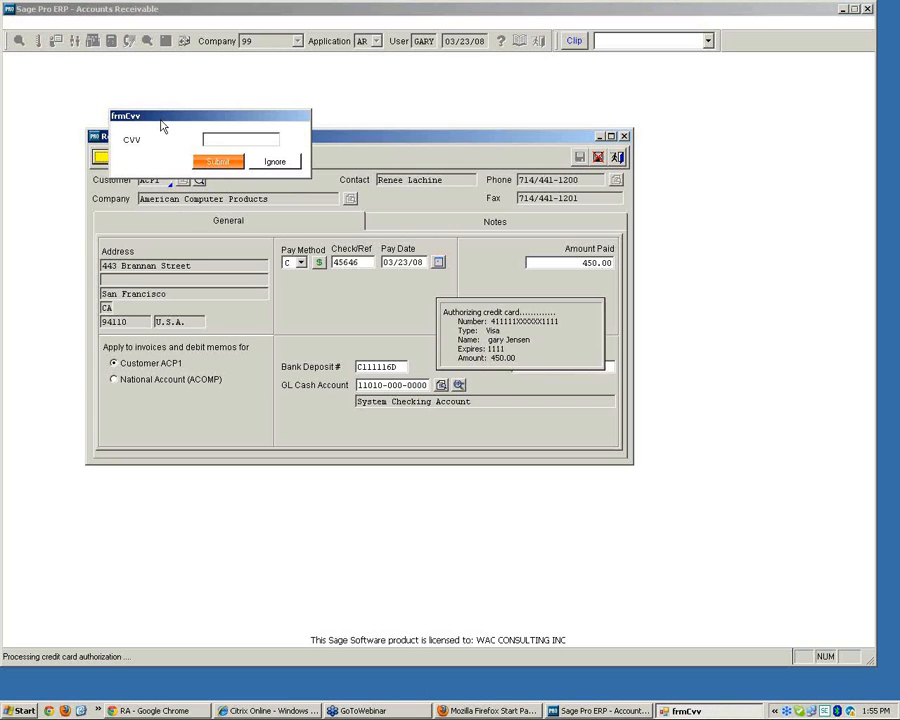
click(278, 163)
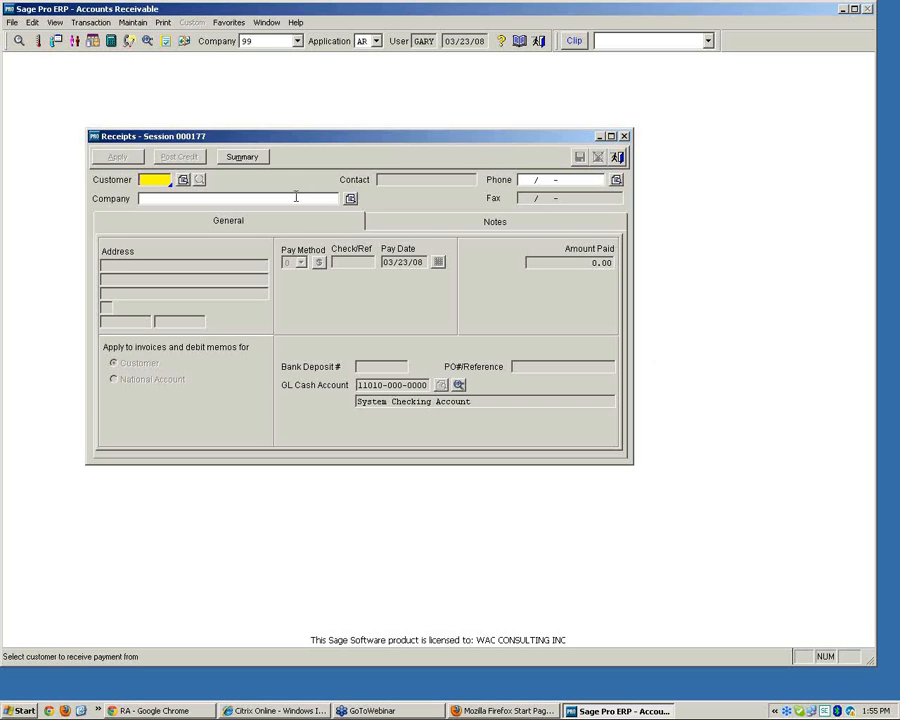
Close the receipts window and switch the application to Order Entry
click(617, 157)
click(376, 41)
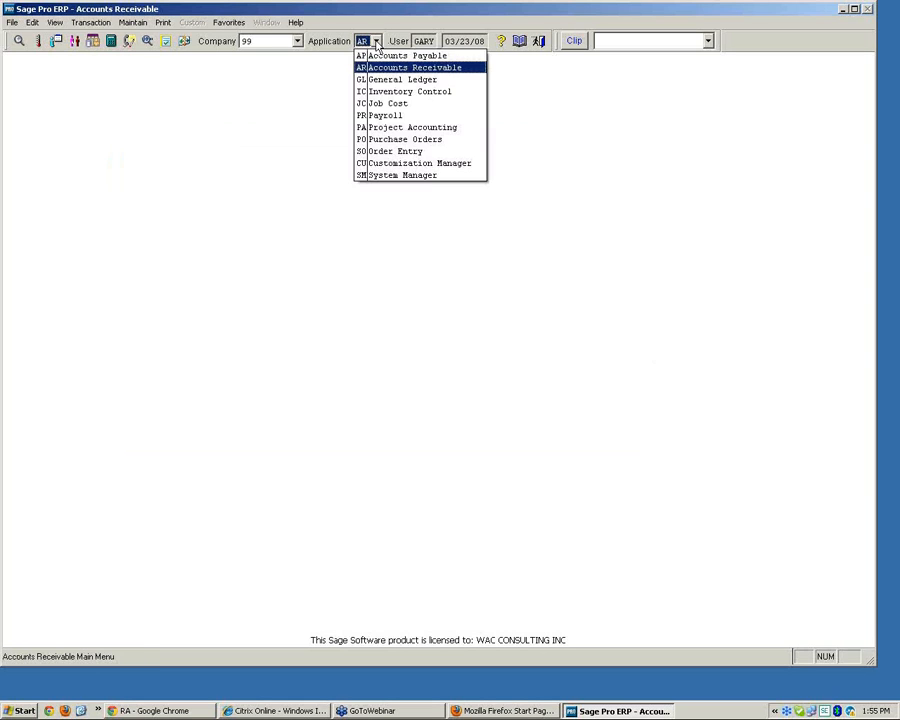
click(388, 150)
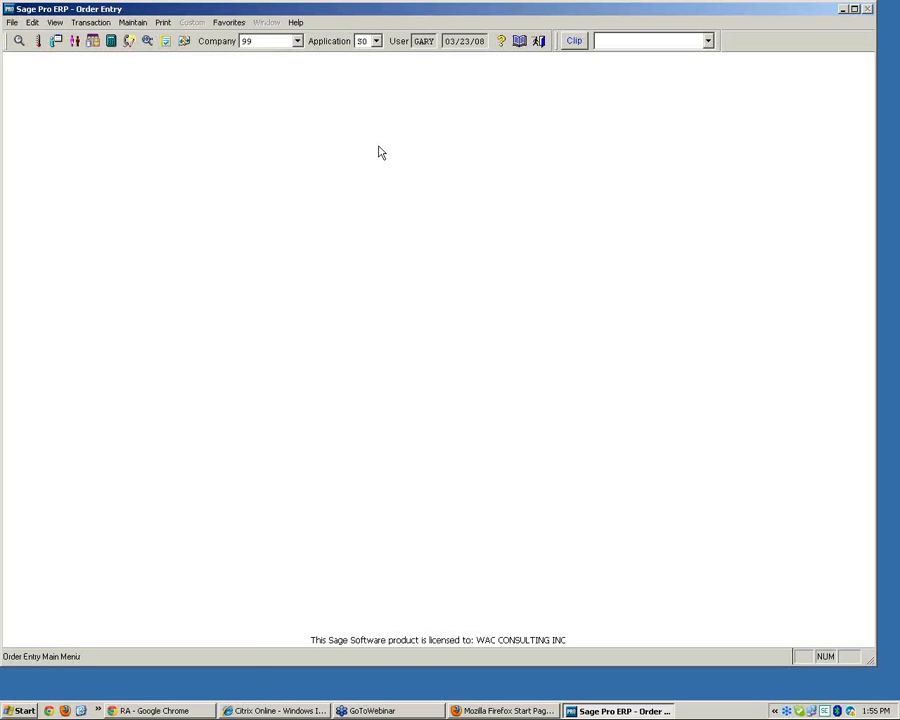
Start a new sales order and select customer ACP1, American Computer Products, from the customer lookup
click(91, 22)
mouse_move(104, 40)
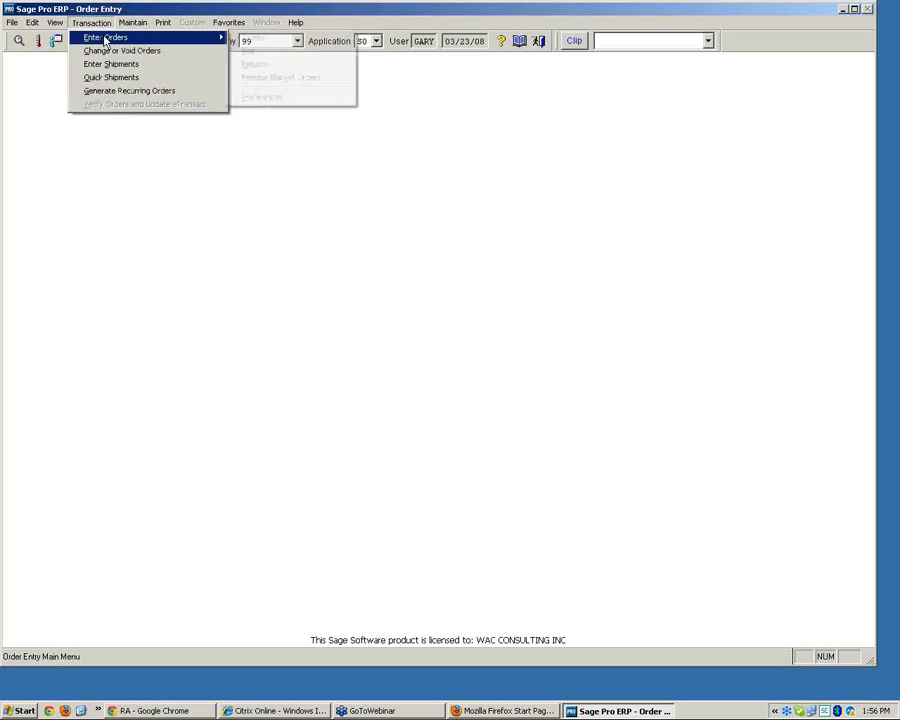
click(312, 40)
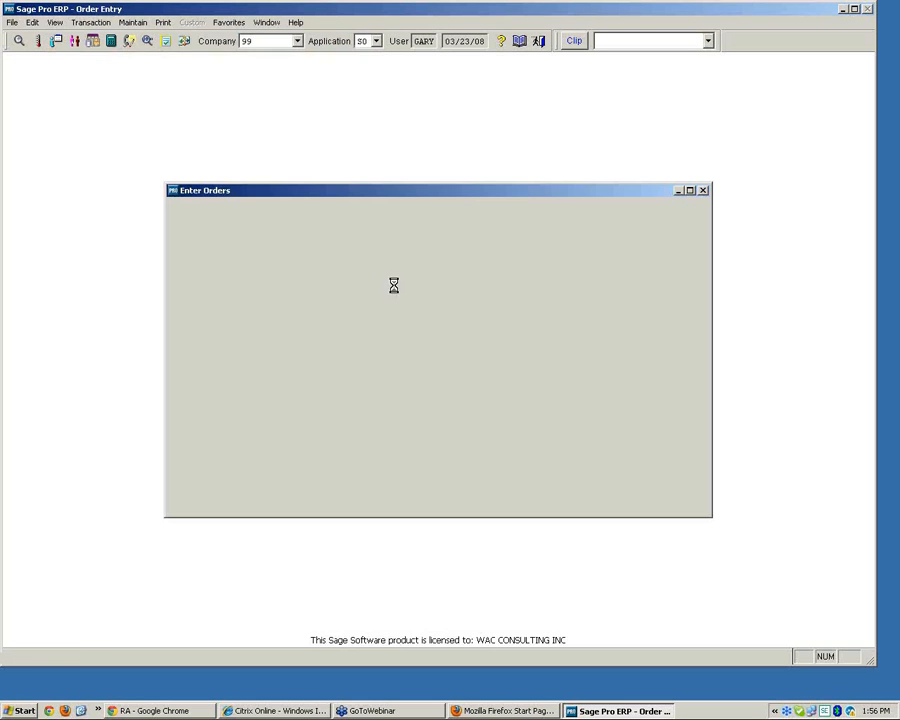
text(?)
key(Return)
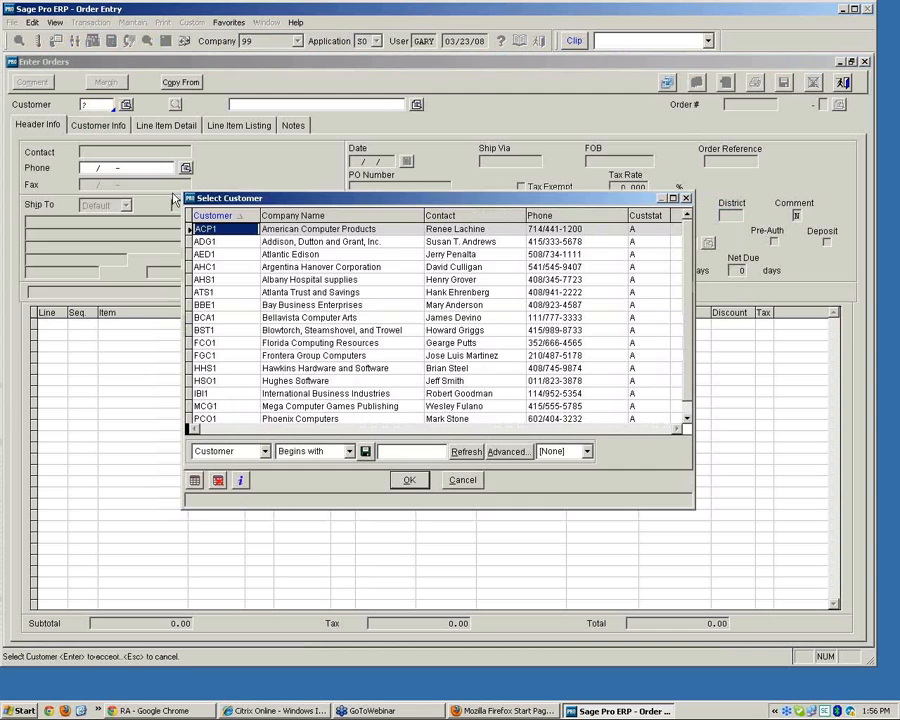
click(417, 480)
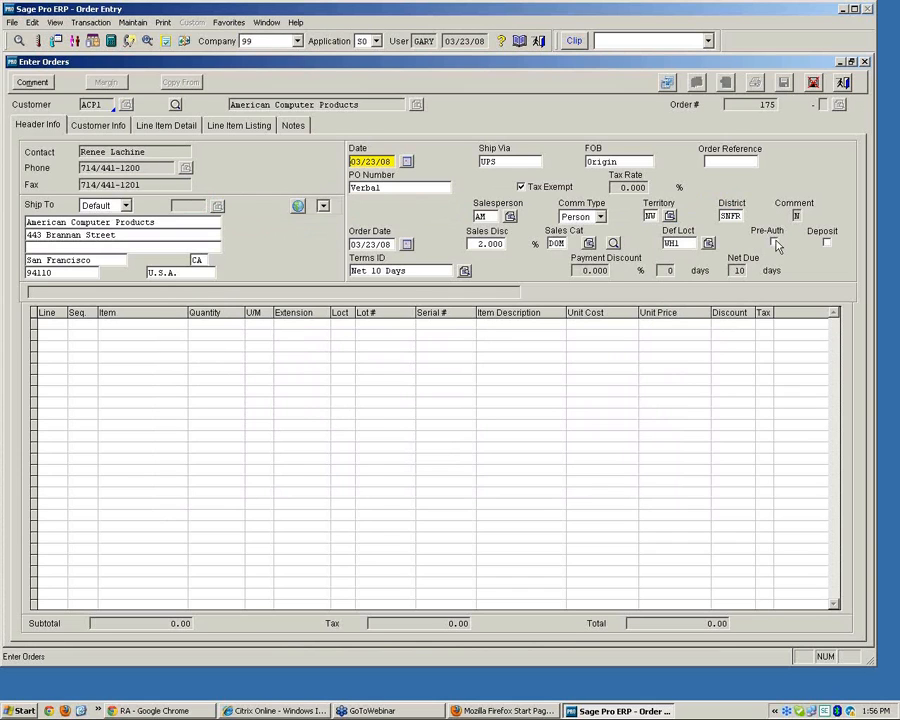
Turn on Pre-Auth for the order and add item CABL16-BLK with a quantity of 100
click(775, 243)
key(Page_Down)
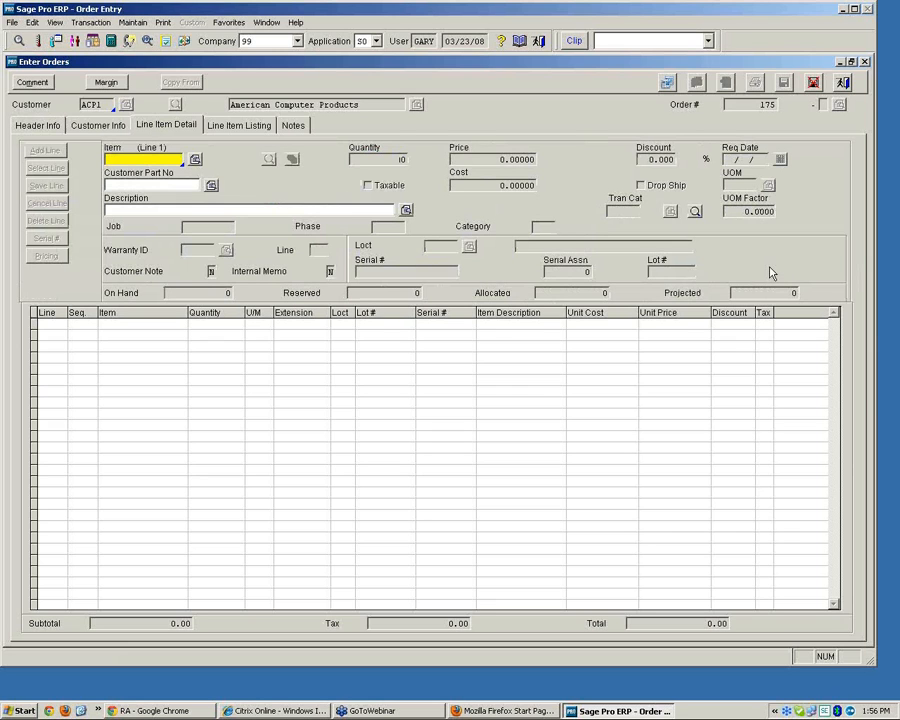
text(CAB)
key(Return)
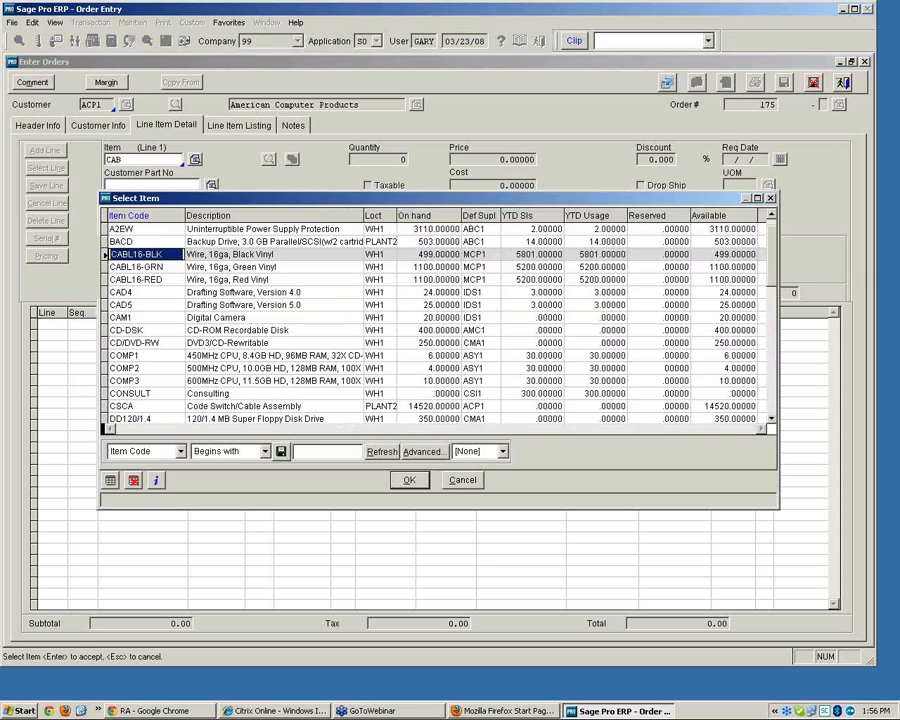
key(Return)
text(100)
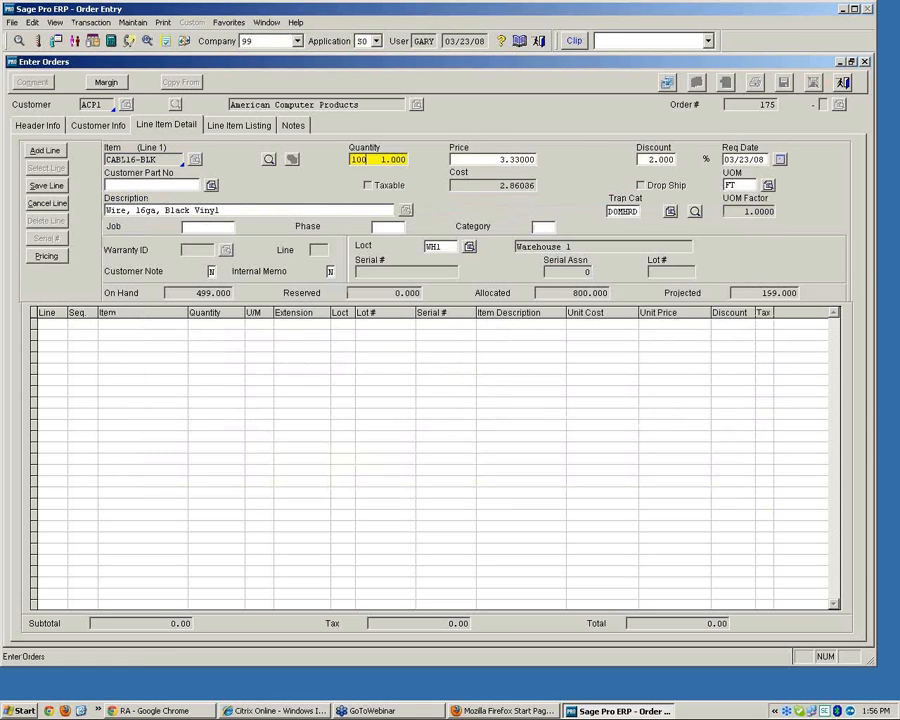
Set the line's price to 1.00 and discount to 0, then save the line despite the insufficient-quantity warning
key(Tab)
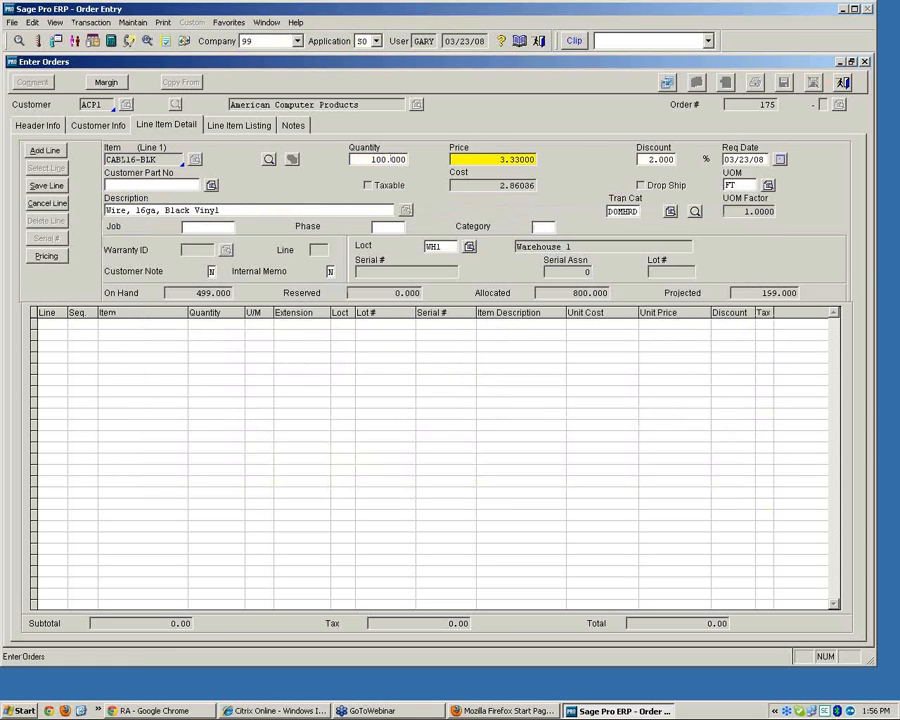
key(Tab)
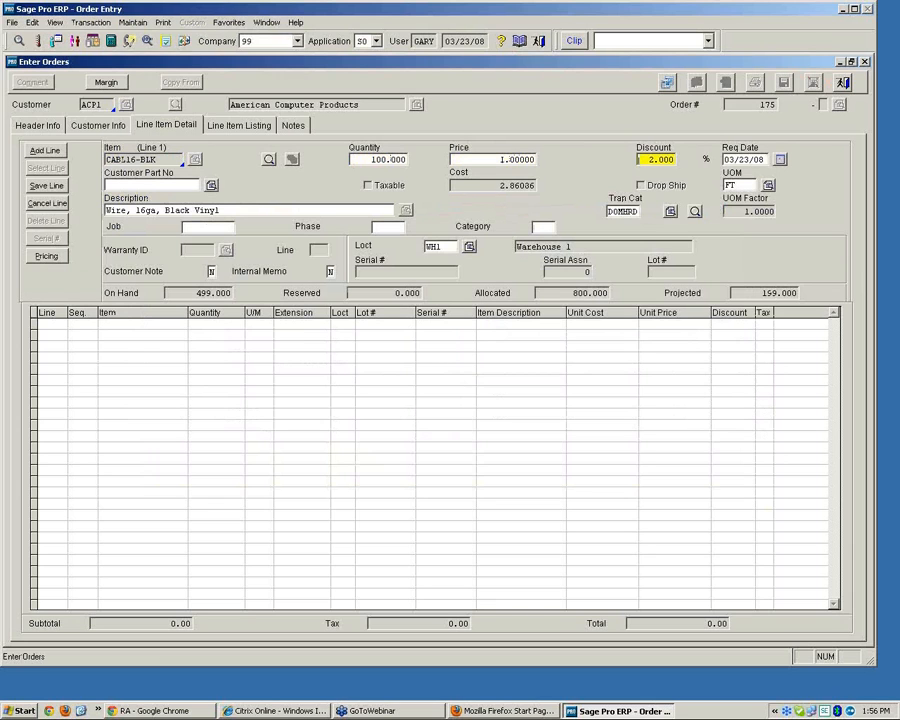
text(0)
key(Tab)
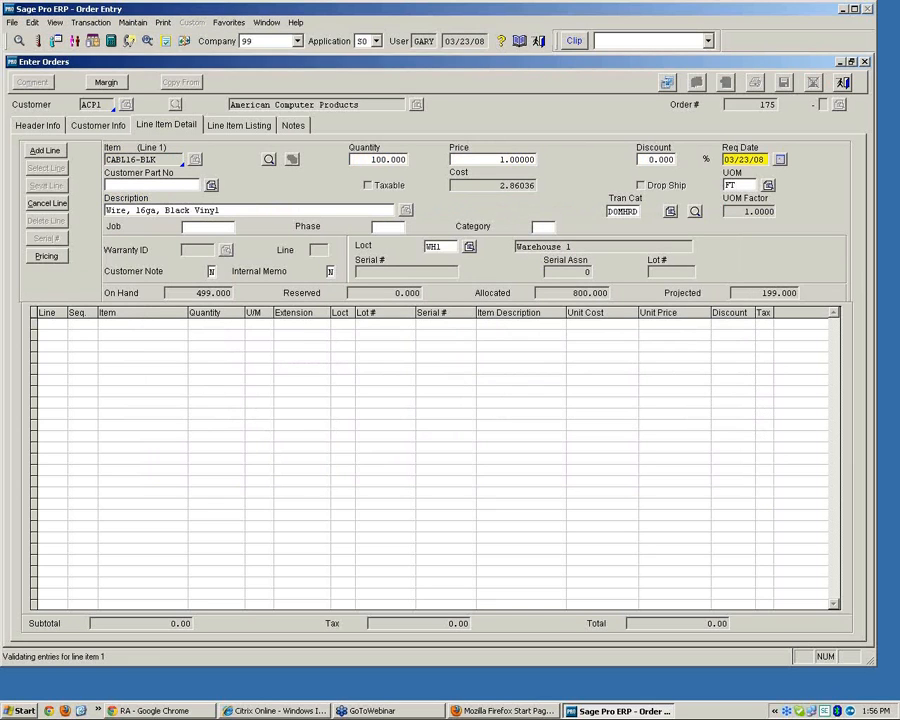
key(Return)
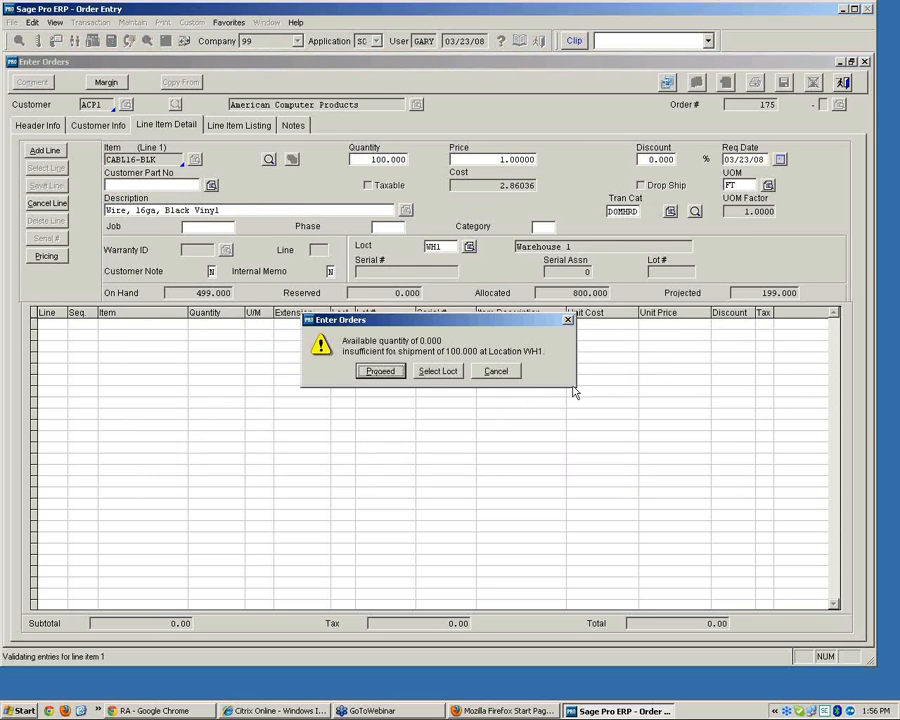
click(385, 372)
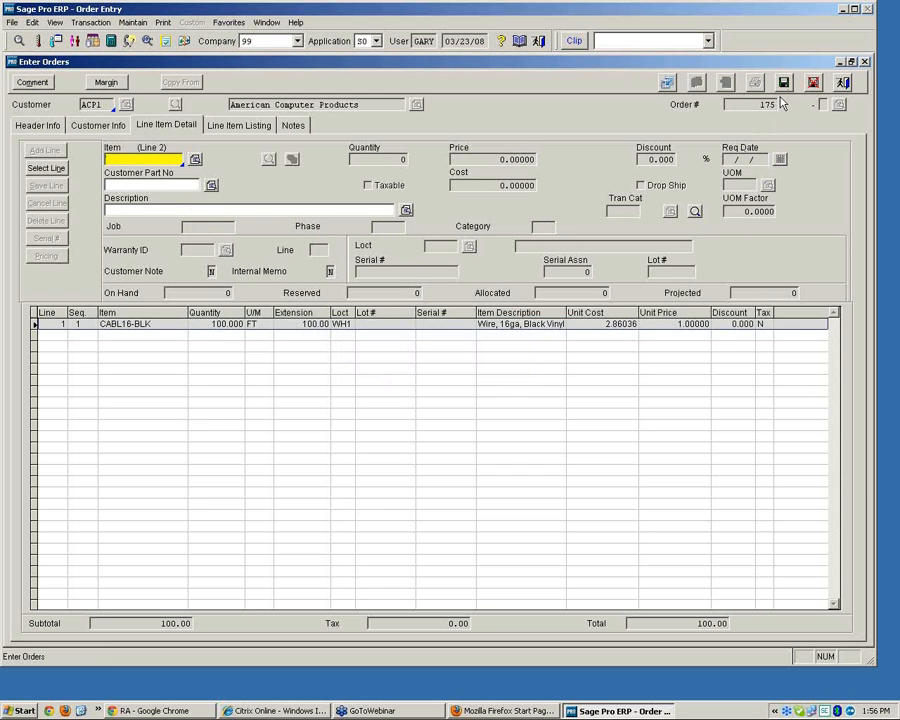
Add a SHIP shipping-charges line priced at 10.00 and save it
text(SHIOP)
key(BackSpace)
key(BackSpace)
text(P)
key(Tab)
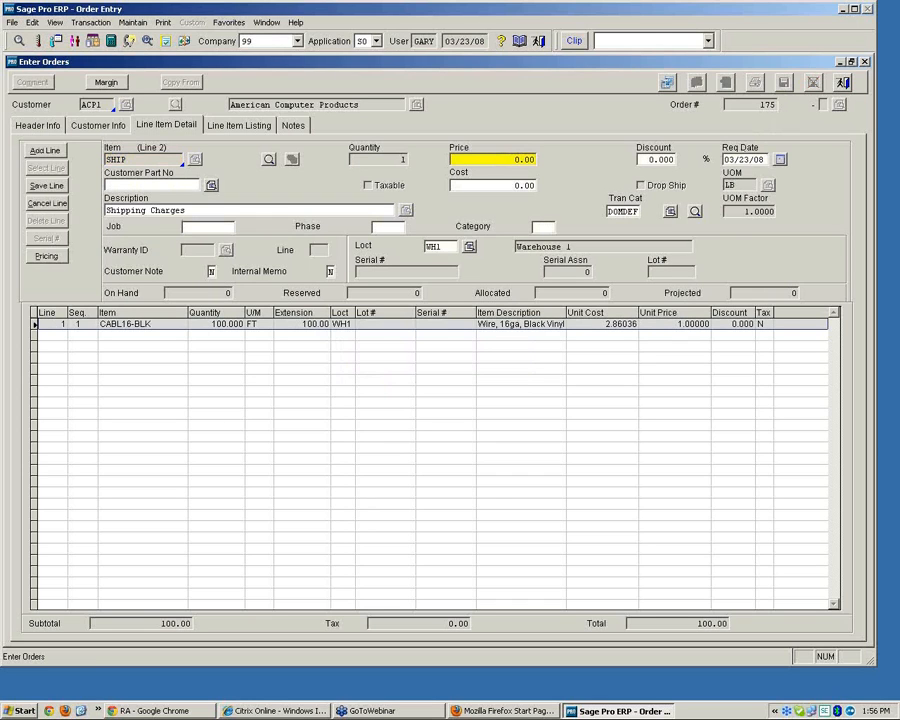
text(10.)
key(alt+s)
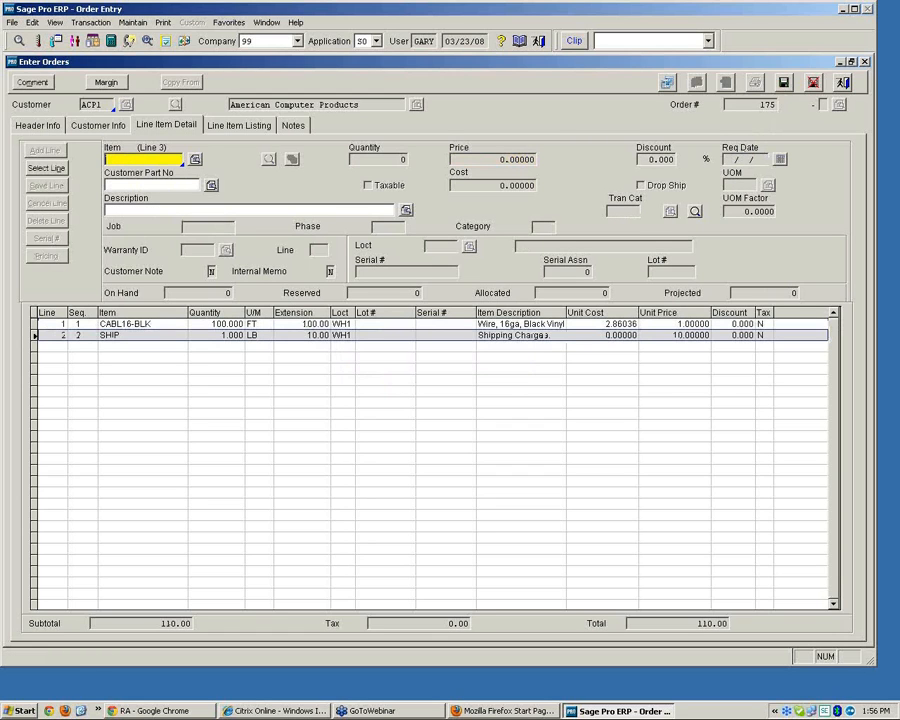
Save the order and enter the test credit card number with expiry 11/11 in Sage Exchange
click(784, 84)
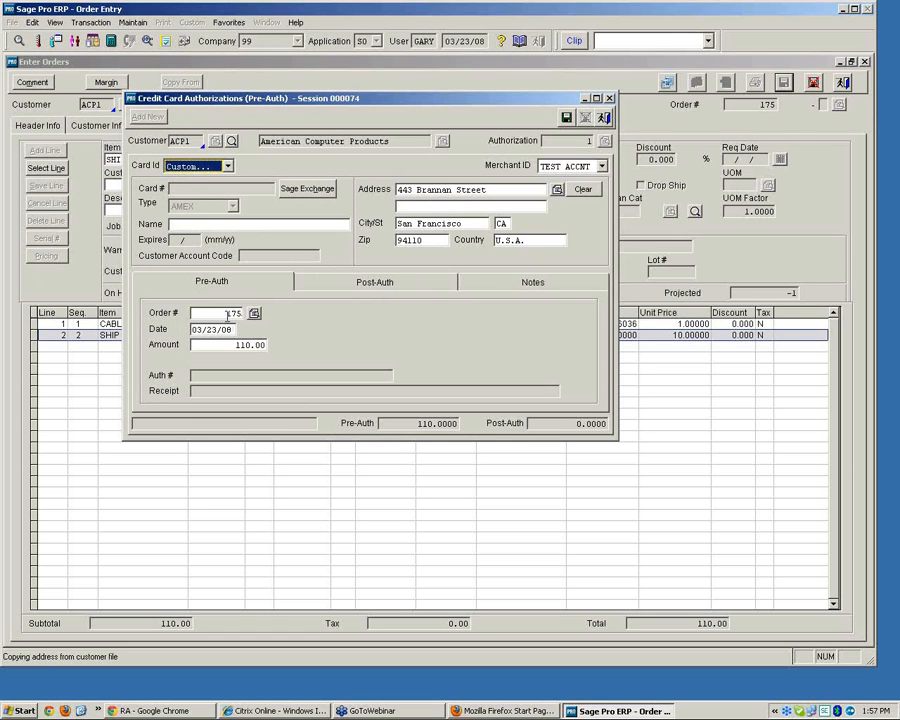
click(228, 316)
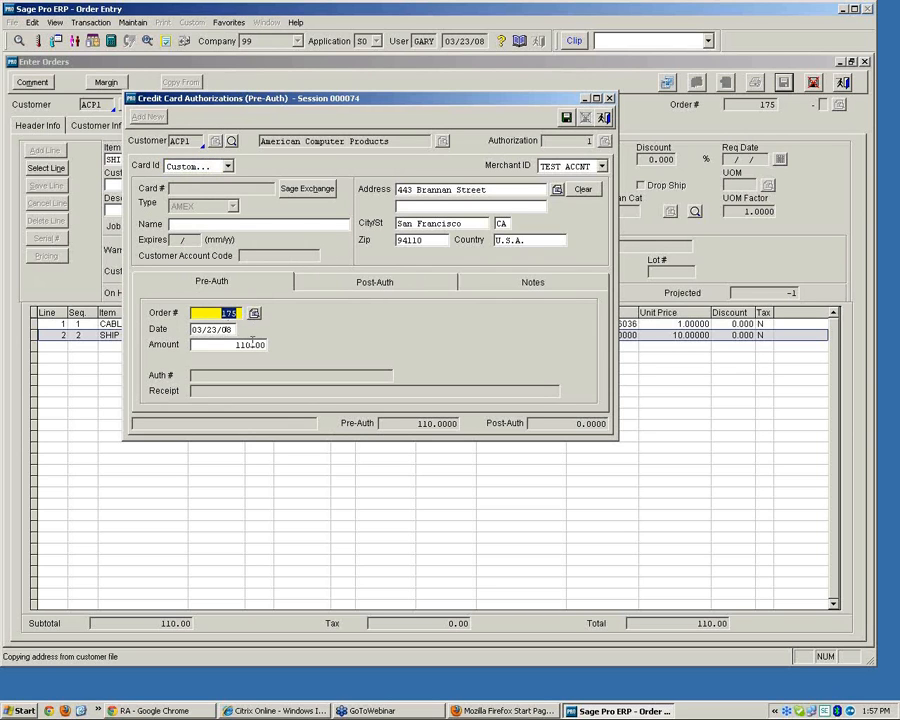
click(305, 191)
text(411)
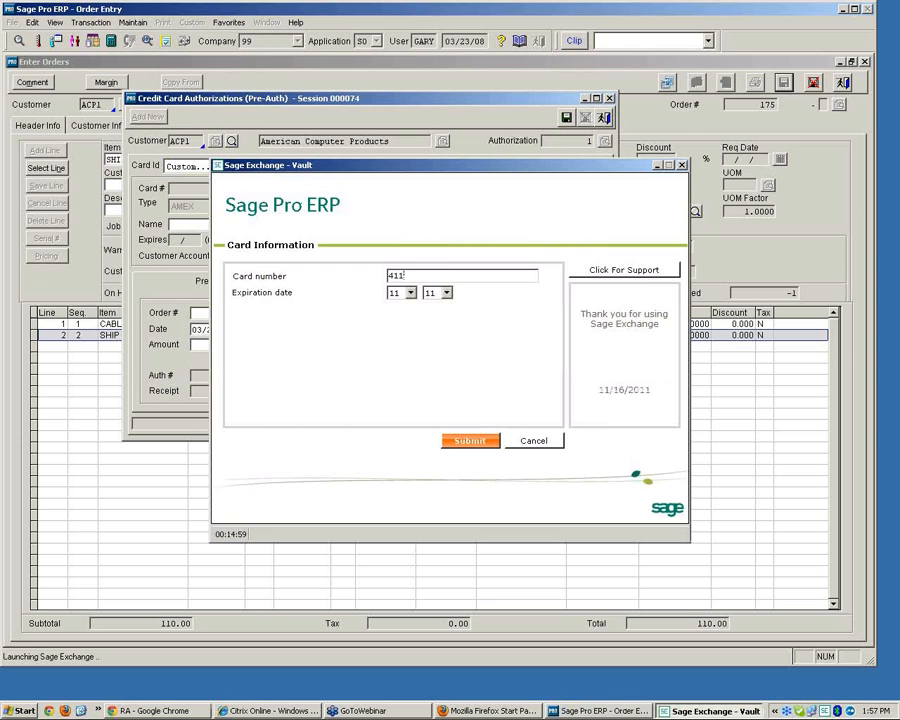
text(111111111111)
click(466, 440)
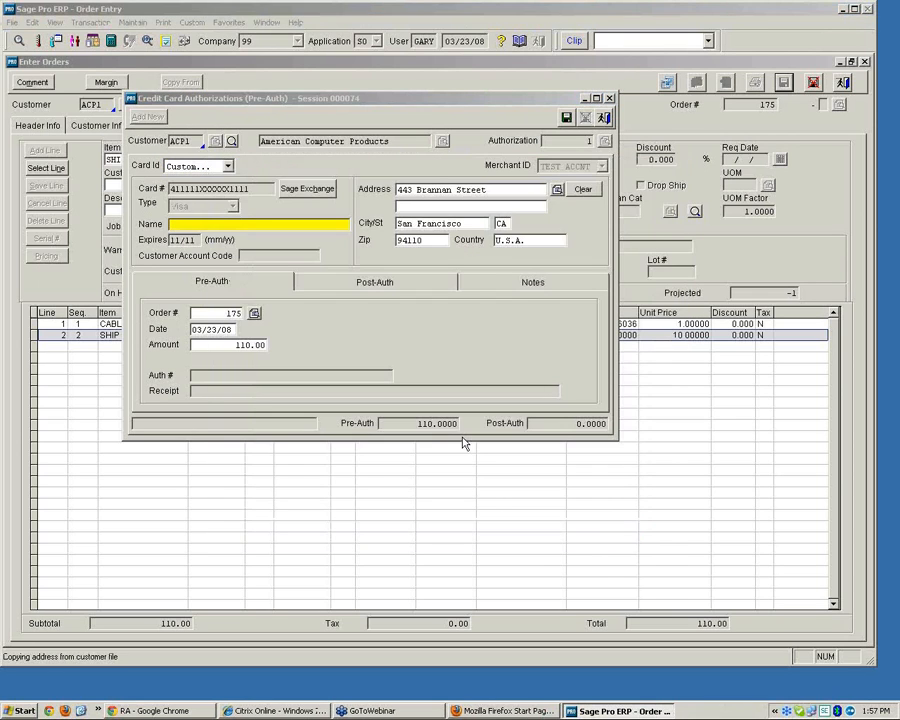
Enter the cardholder's name, save the pre-authorization, accept the same-day prompt and skip the CVV
click(206, 225)
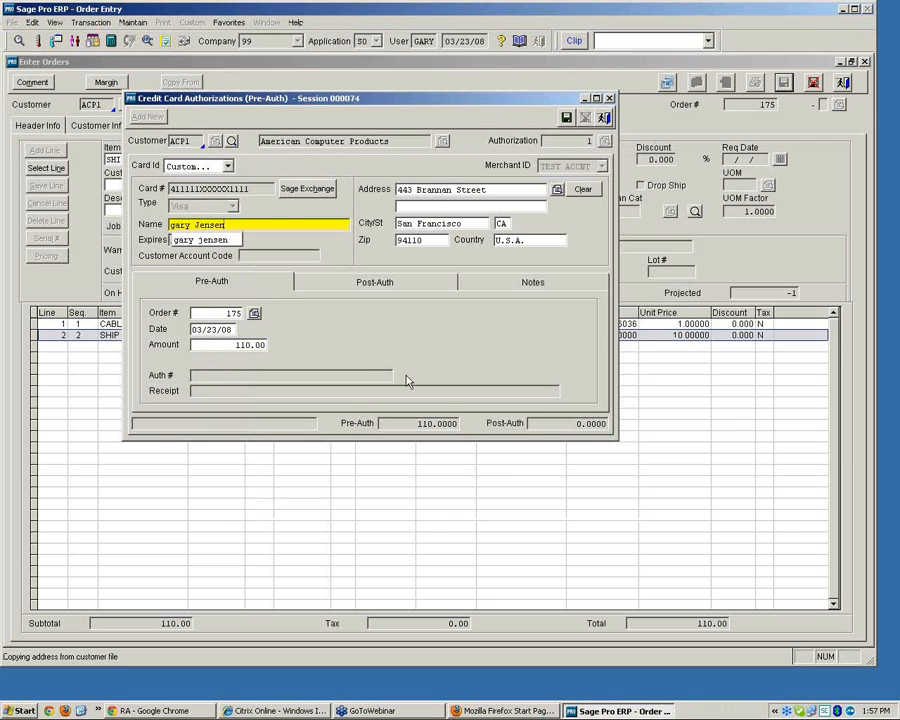
click(566, 118)
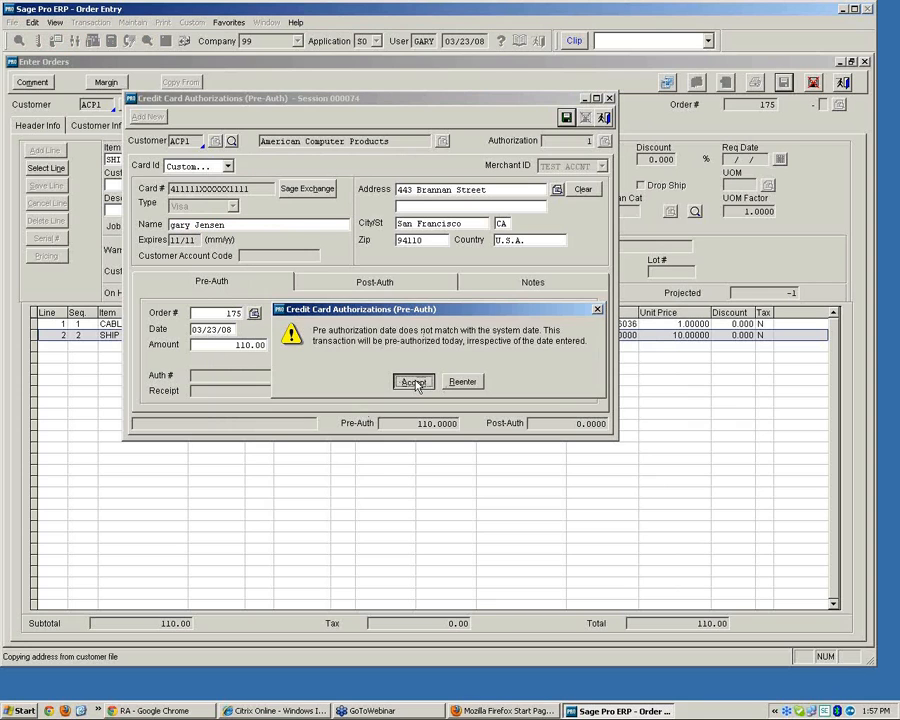
click(417, 383)
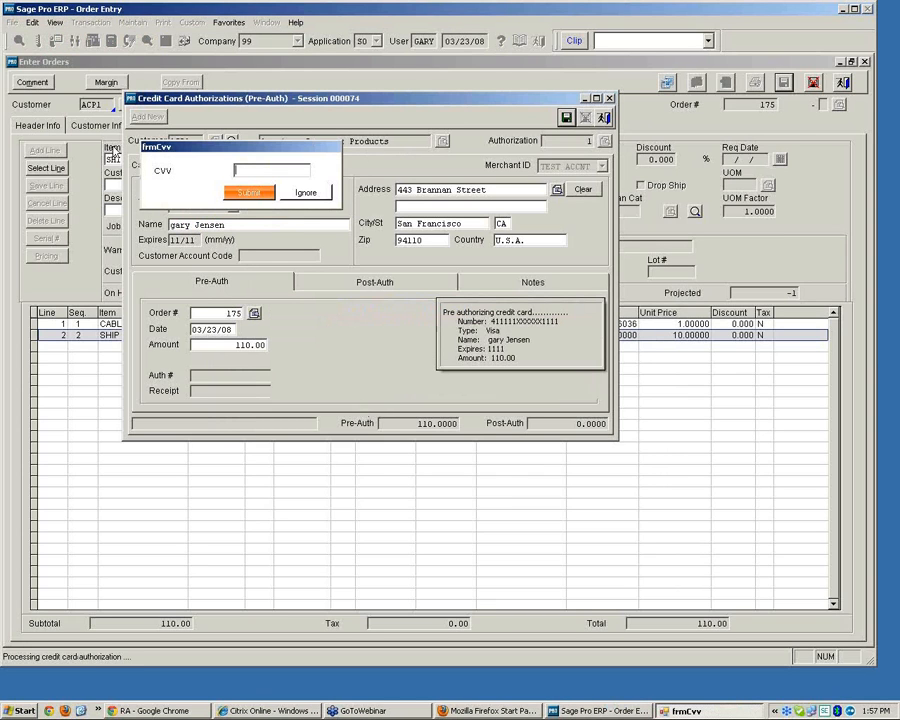
click(305, 192)
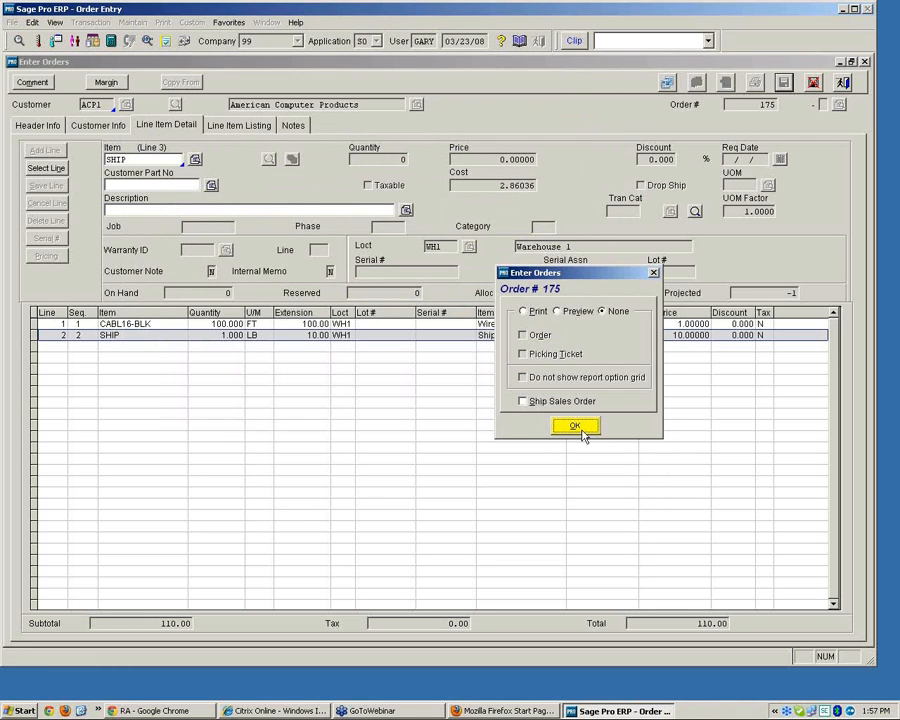
Finish order 175 without printing and close the order entry window
click(582, 428)
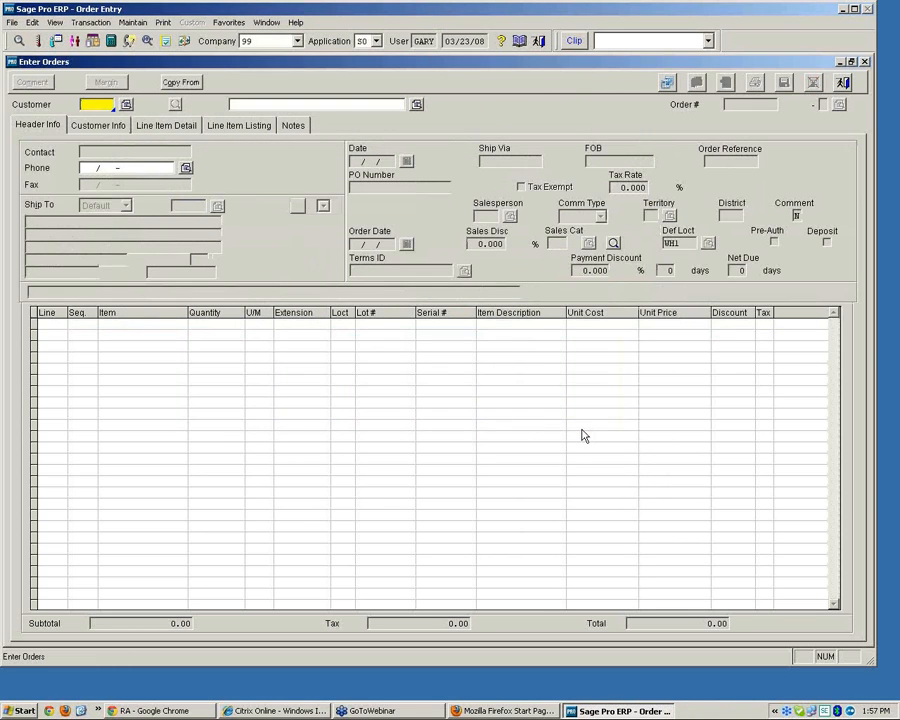
click(843, 82)
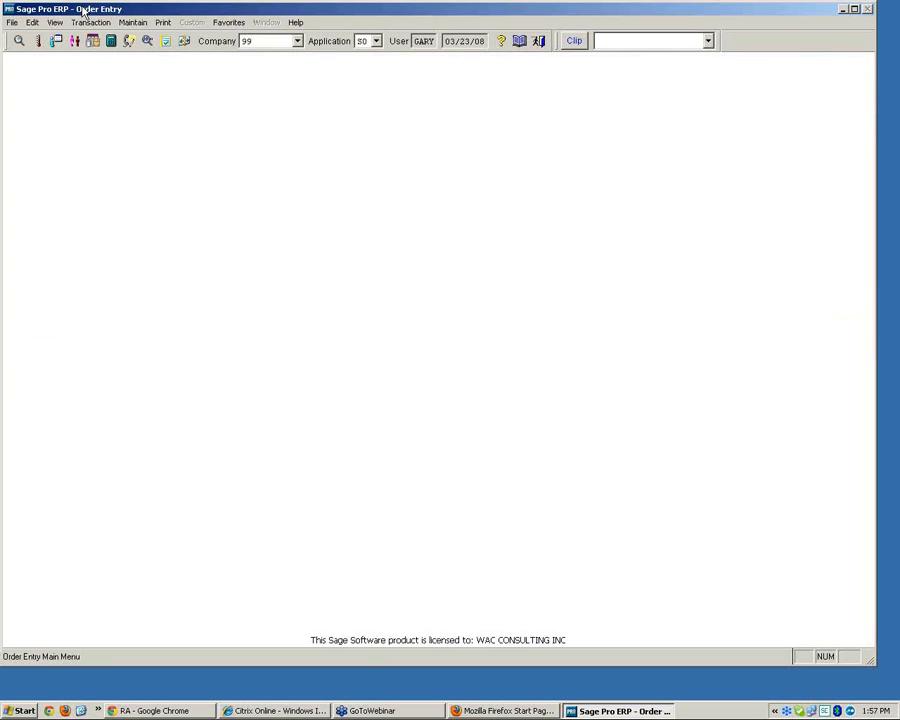
Open Enter Shipments and select order 175 from the order lookup
click(90, 22)
click(97, 63)
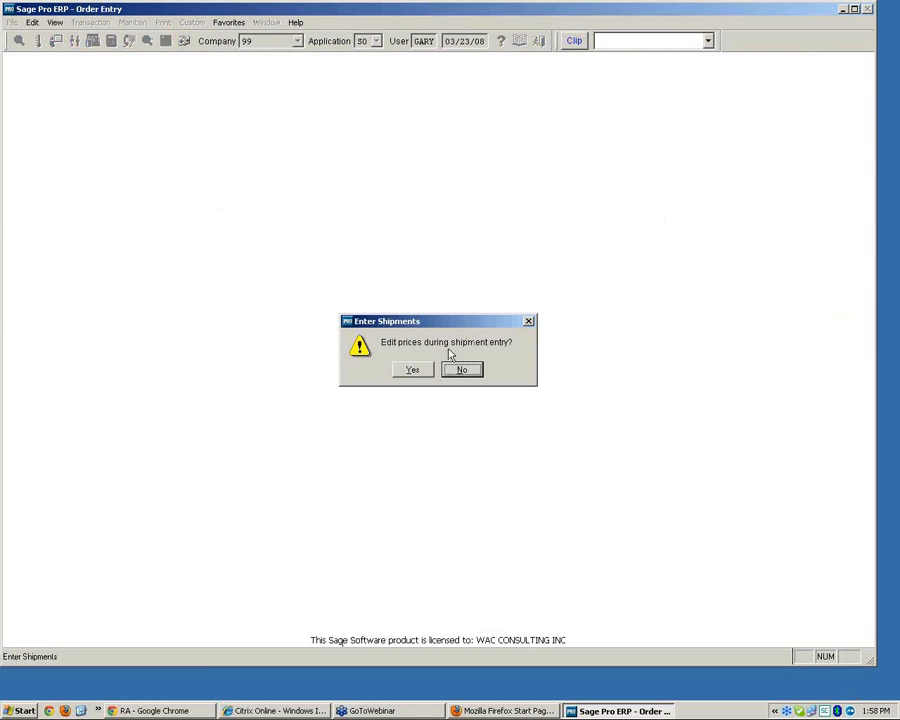
click(424, 372)
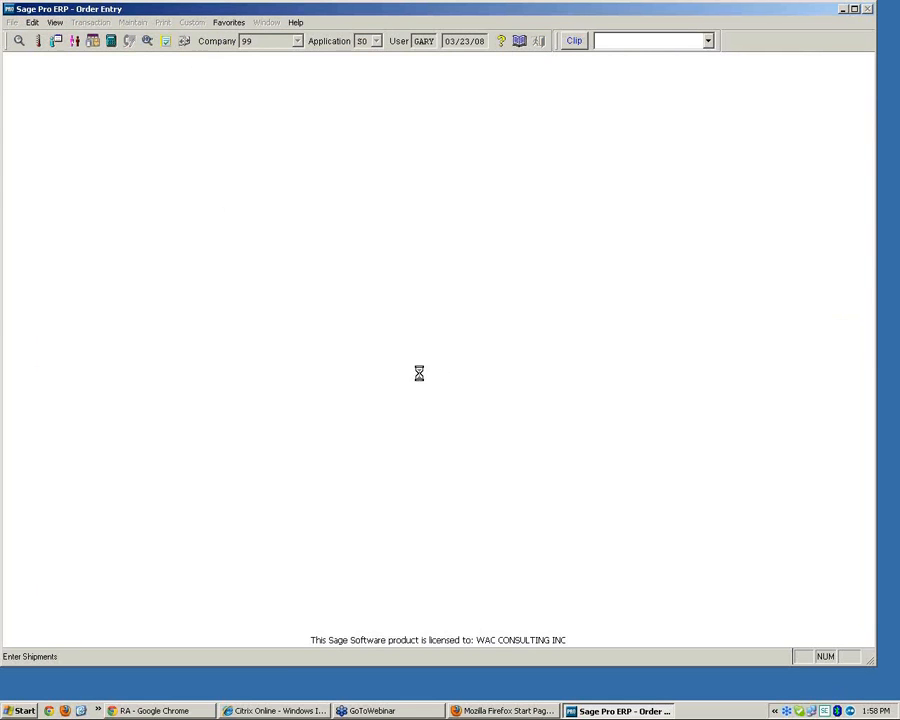
click(574, 204)
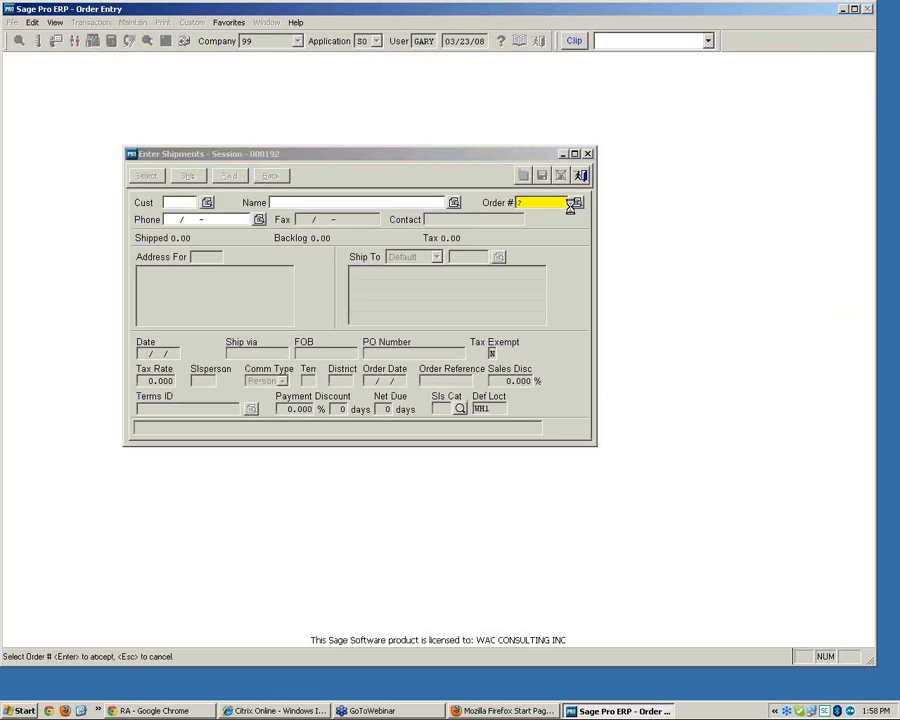
click(414, 481)
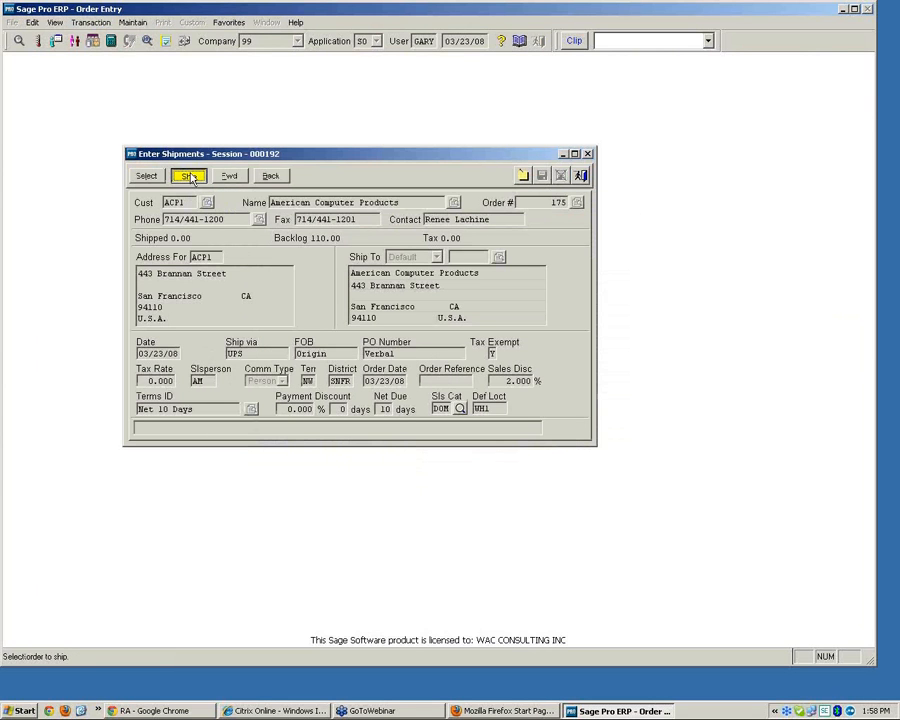
Ship order 175 complete with shipment date 03/23/08, confirming the shipping type
click(191, 176)
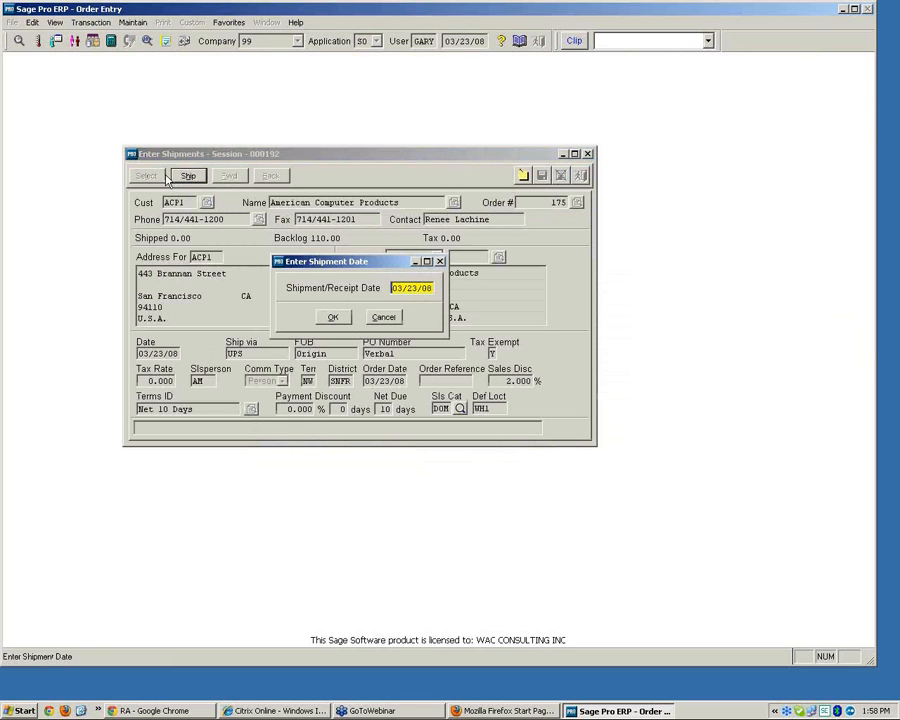
click(333, 317)
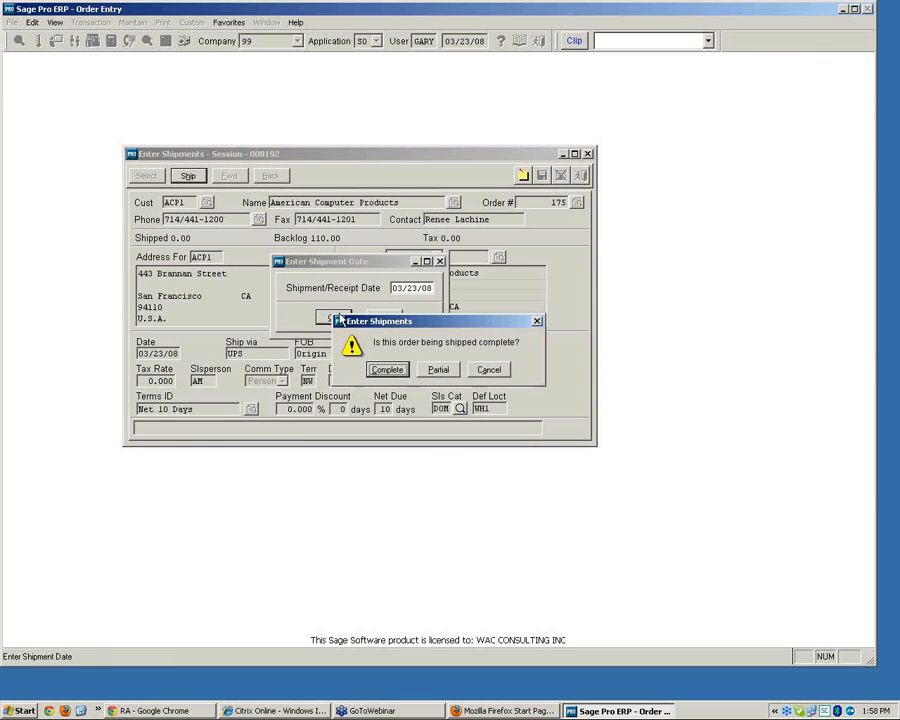
click(385, 369)
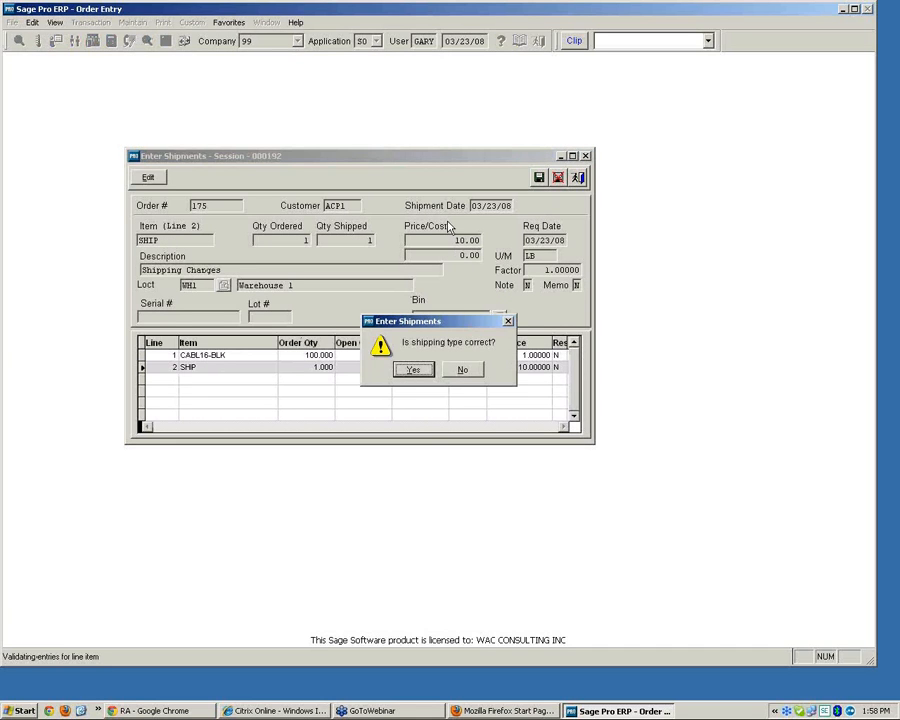
click(415, 372)
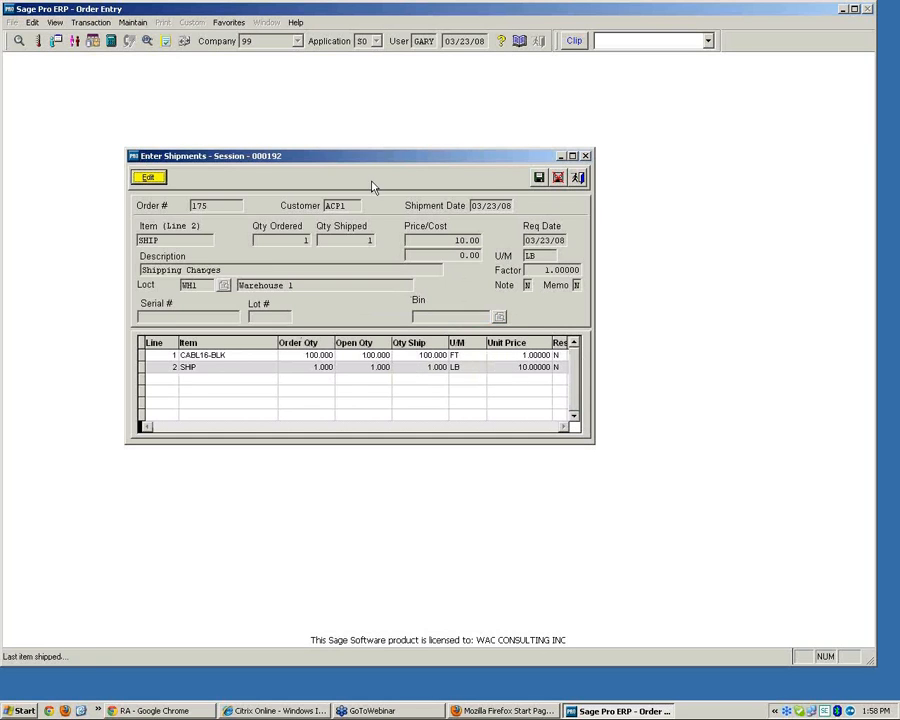
Save the shipment, choose to invoice it, and post the existing credit card pre-authorization
click(538, 180)
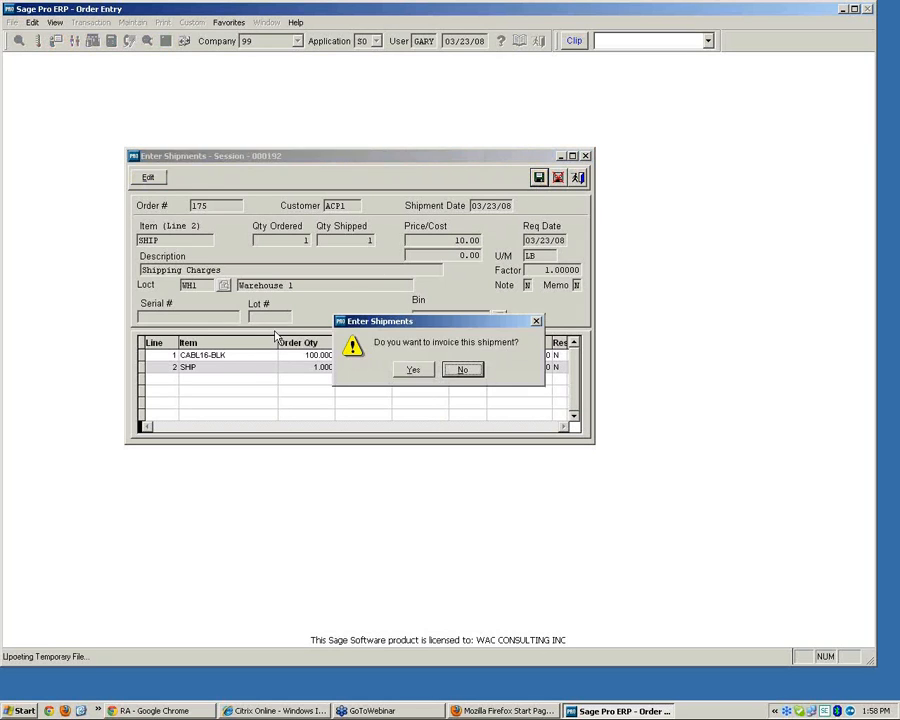
click(418, 372)
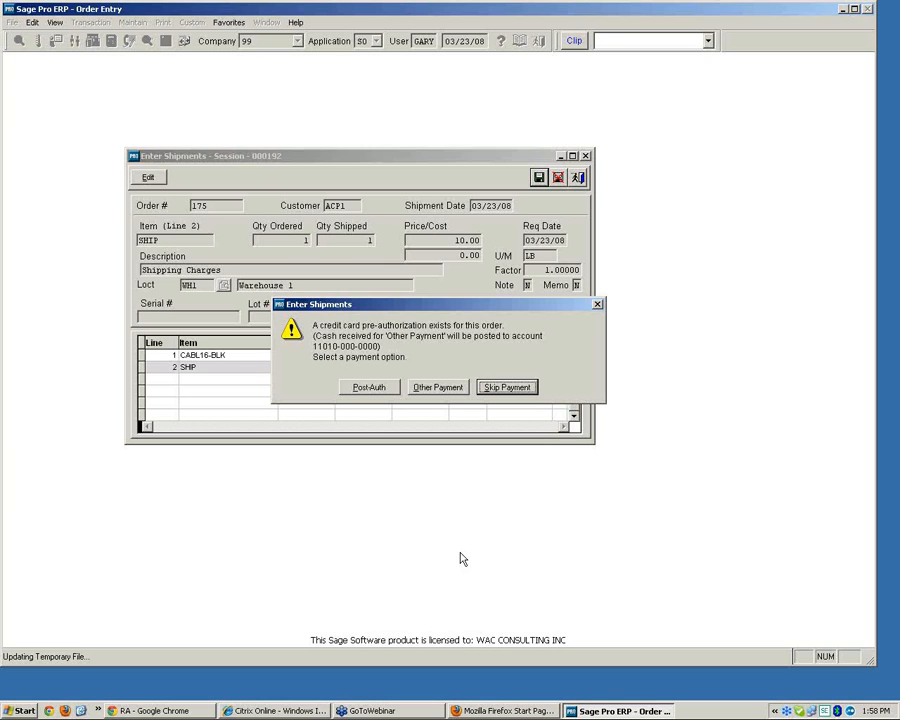
click(368, 387)
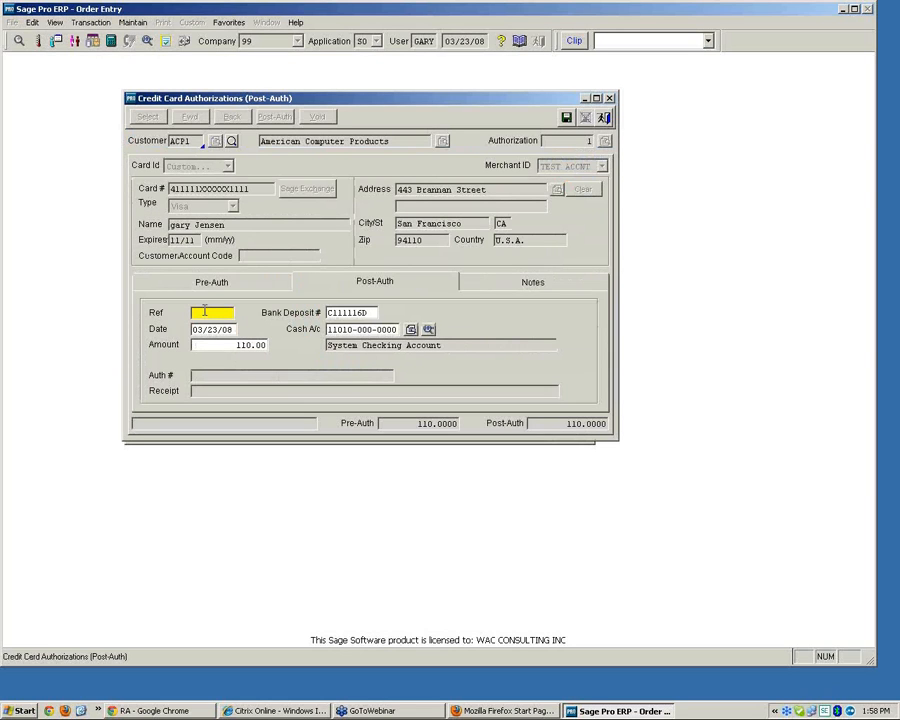
Enter reference 45465 for the post-authorization, save it, and accept the date warning
text(45455)
key(Tab)
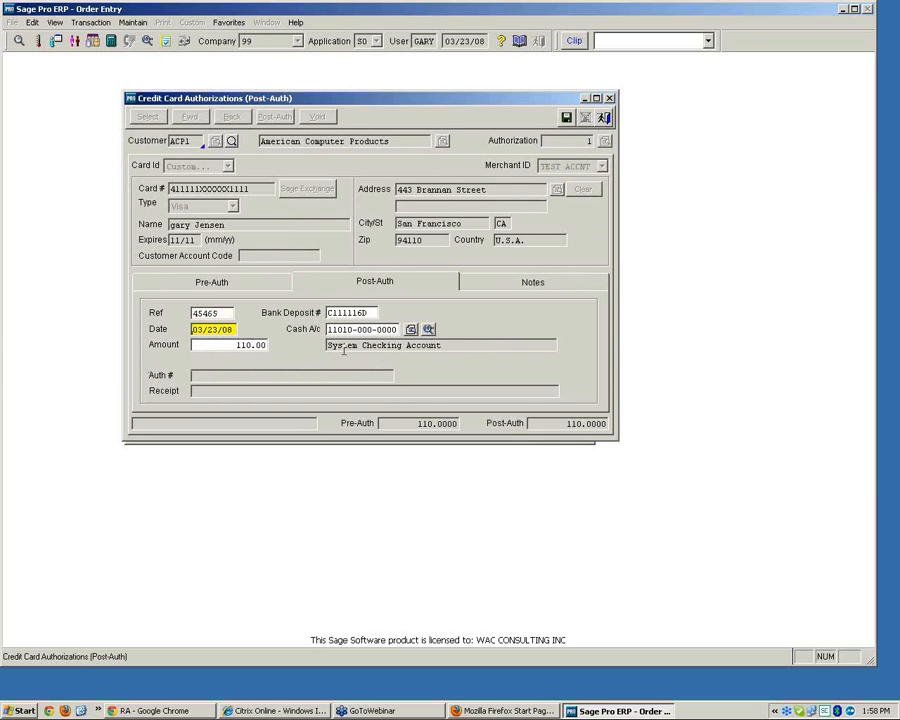
click(567, 118)
click(567, 118)
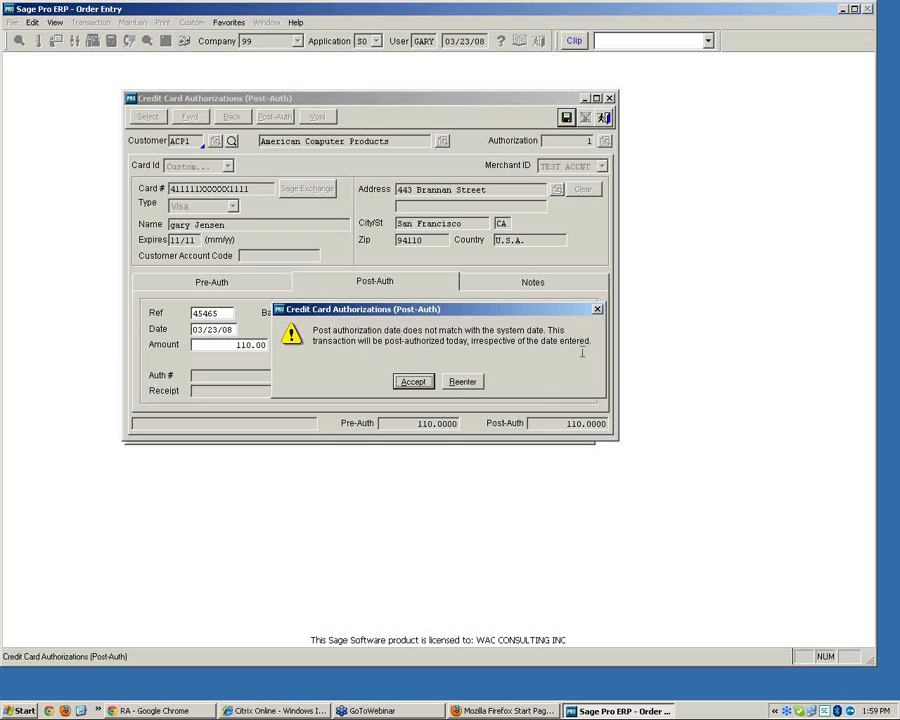
click(409, 383)
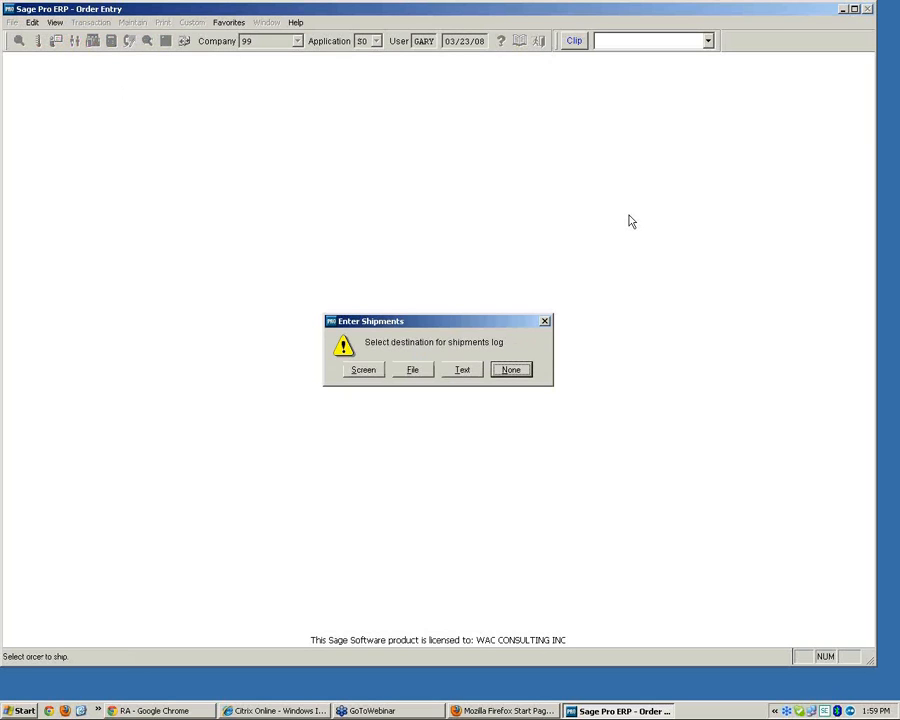
Skip the shipments log, exit Enter Shipments, and cancel invoice printing
click(519, 372)
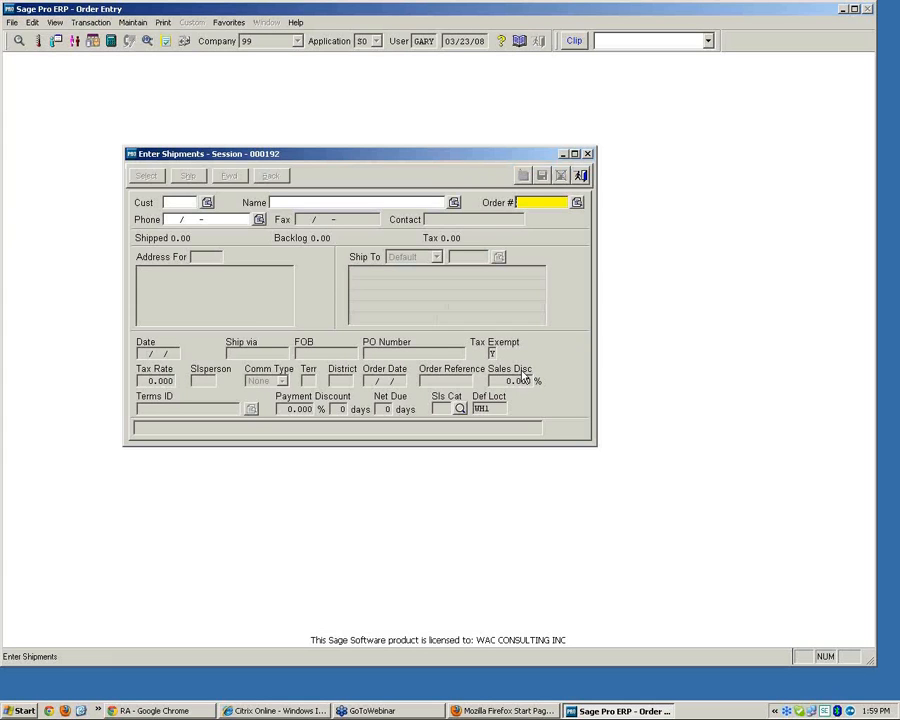
click(581, 175)
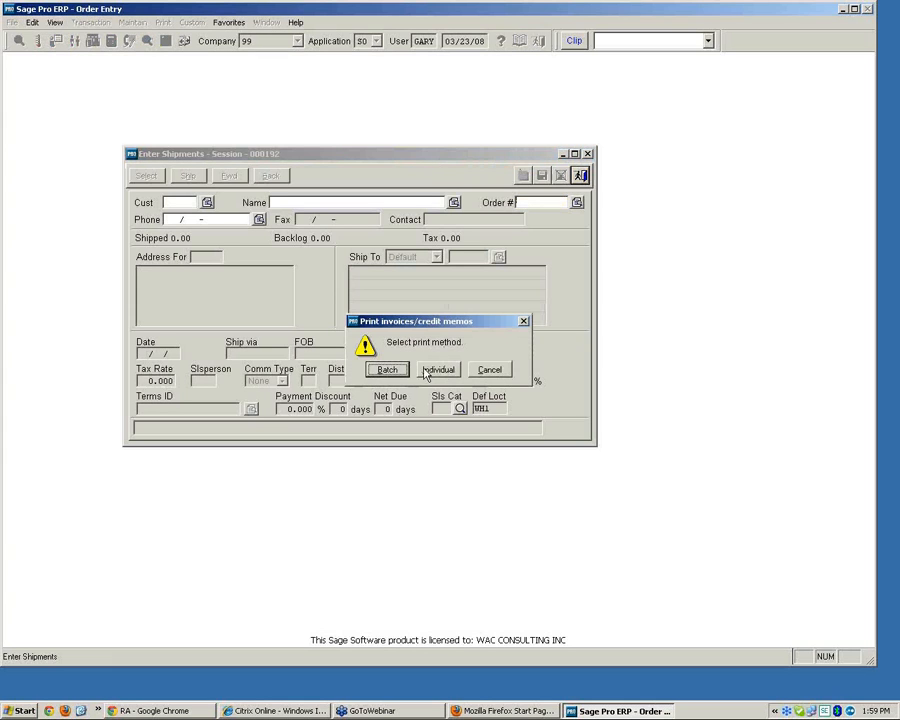
click(488, 369)
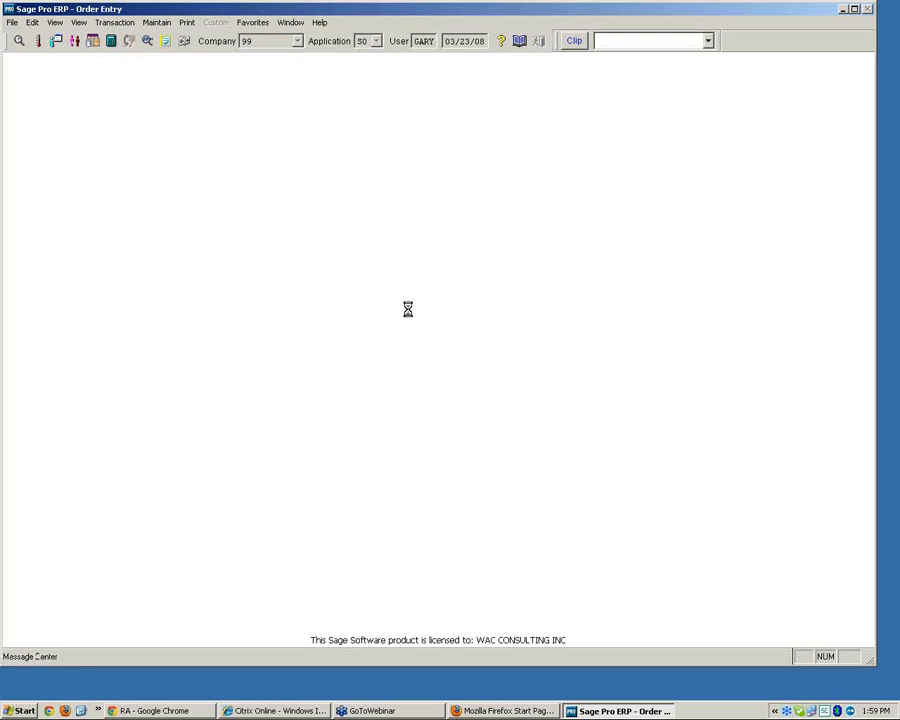
Switch the application to Accounts Receivable and open Customer Maintenance
click(376, 41)
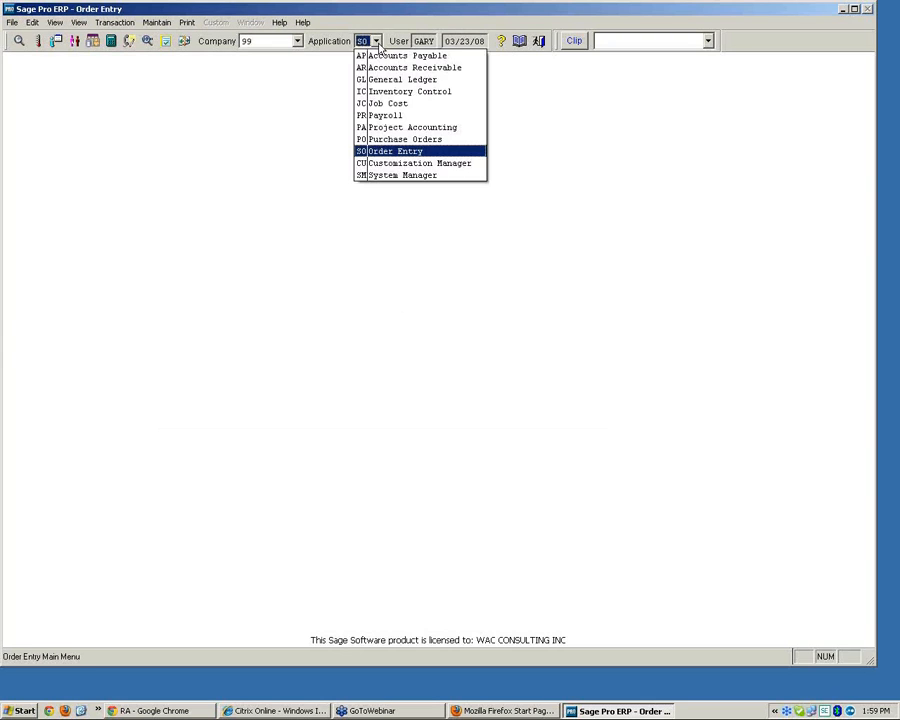
click(376, 41)
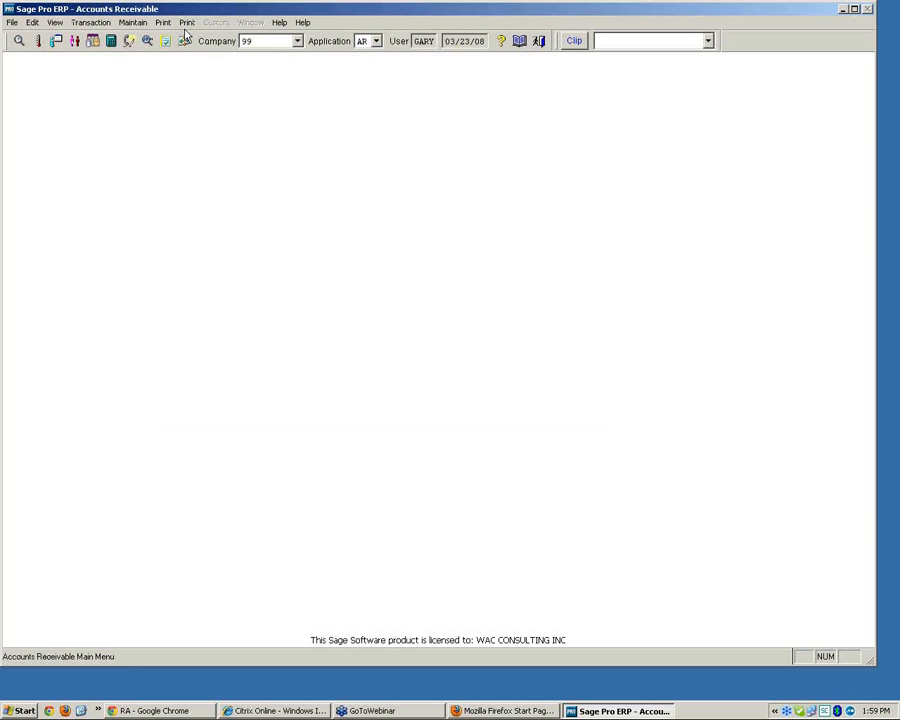
click(134, 28)
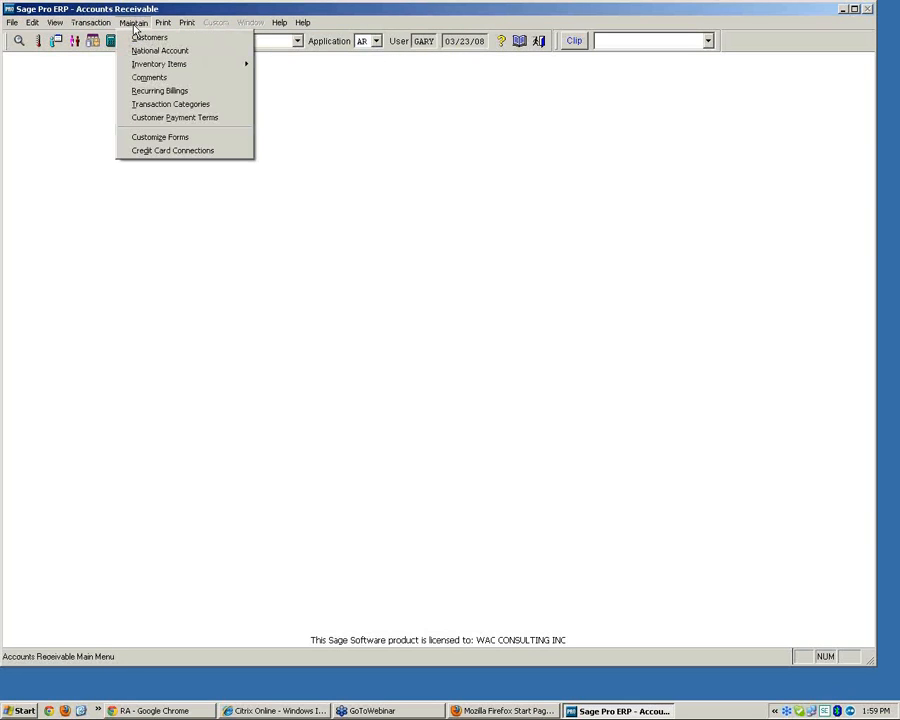
mouse_move(82, 24)
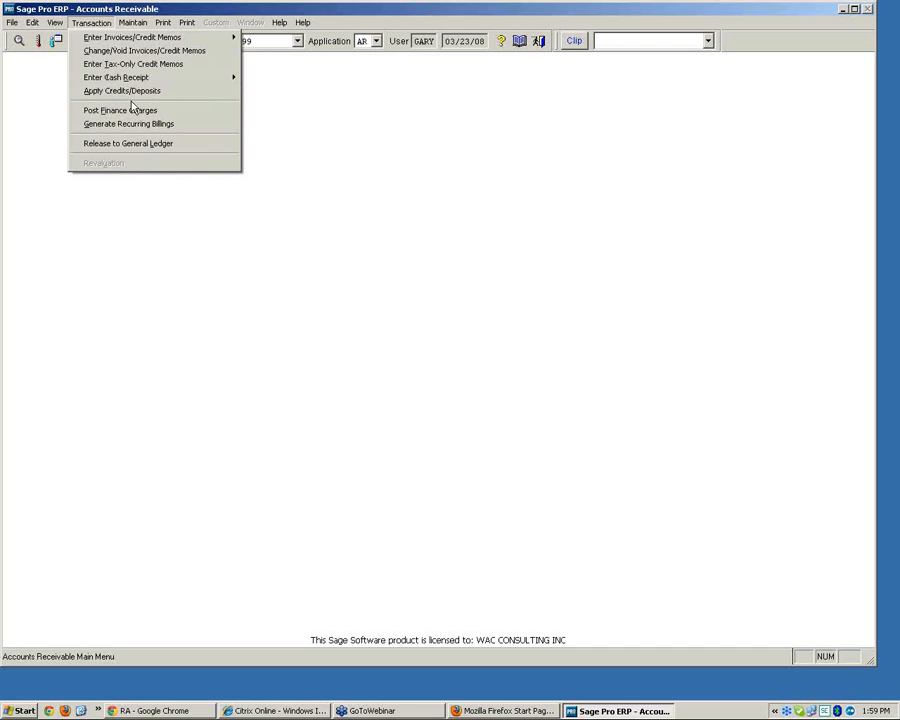
mouse_move(131, 77)
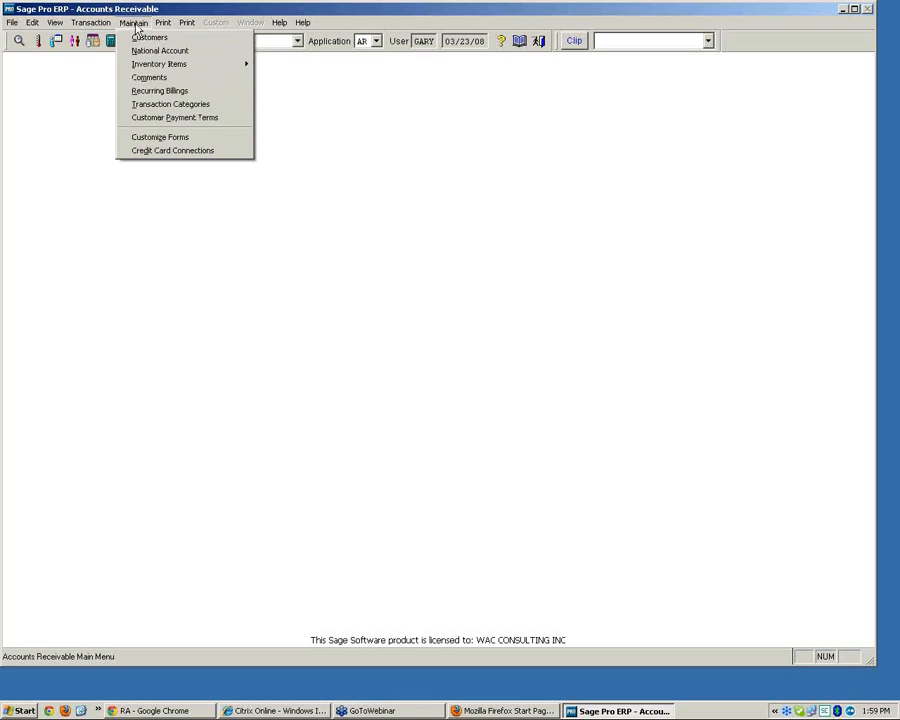
click(145, 37)
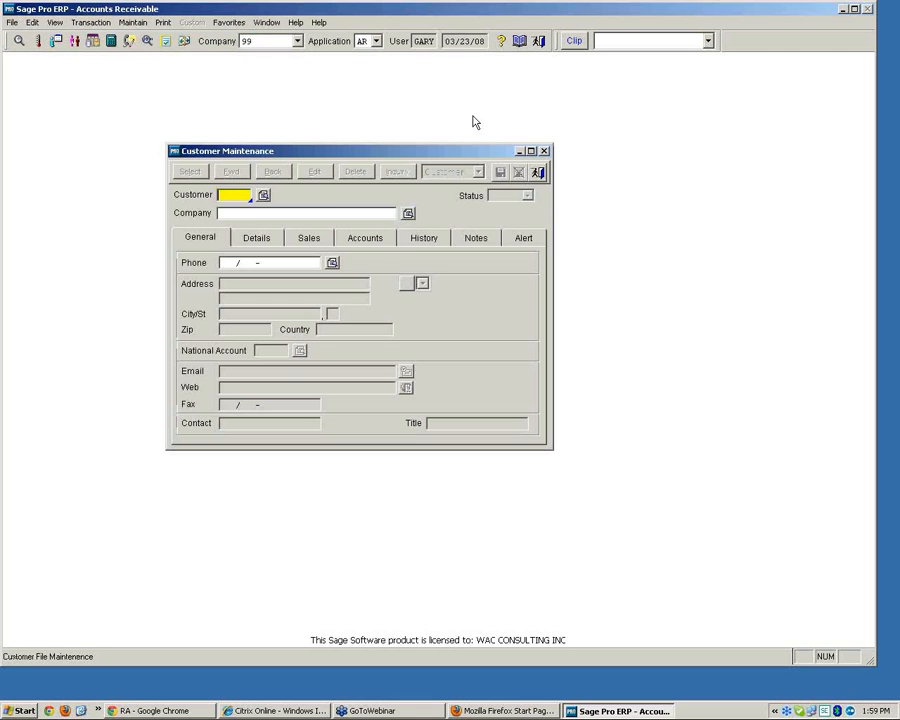
Look up customer AED1 and open its credit card maintenance
click(263, 196)
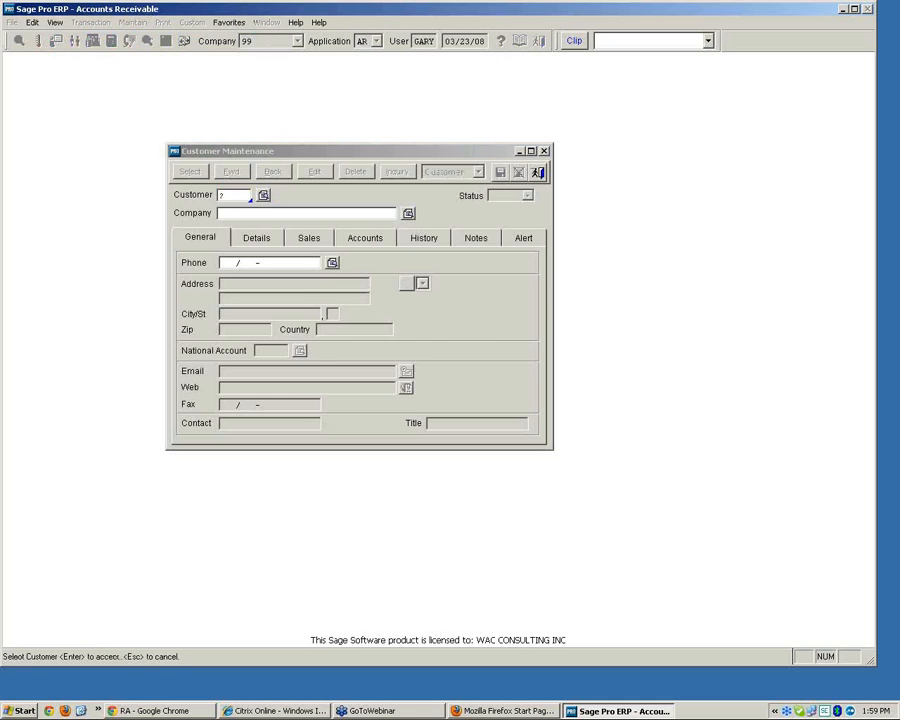
click(409, 480)
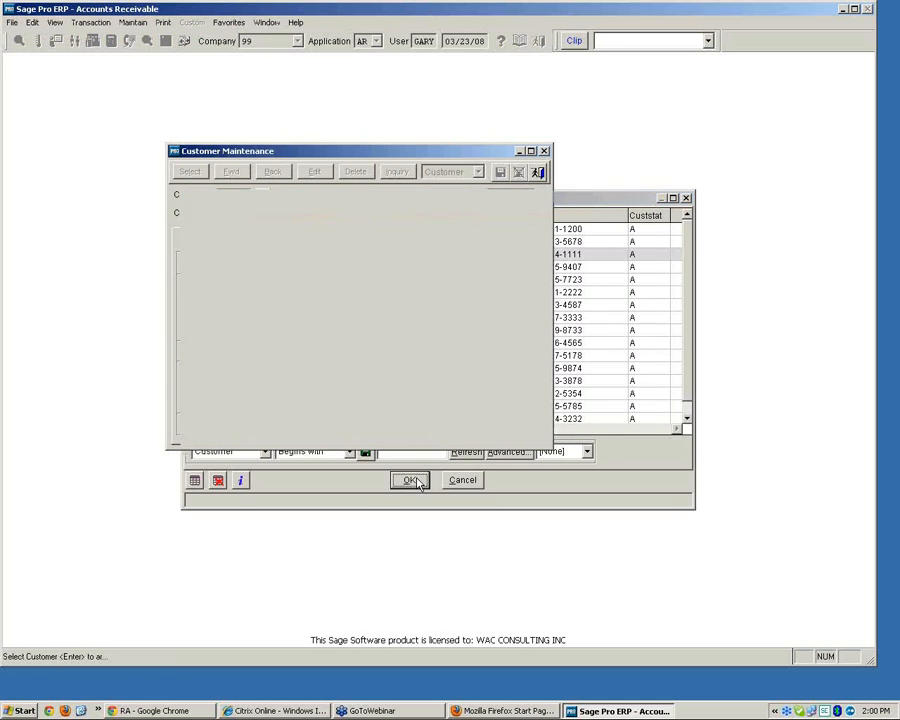
click(477, 172)
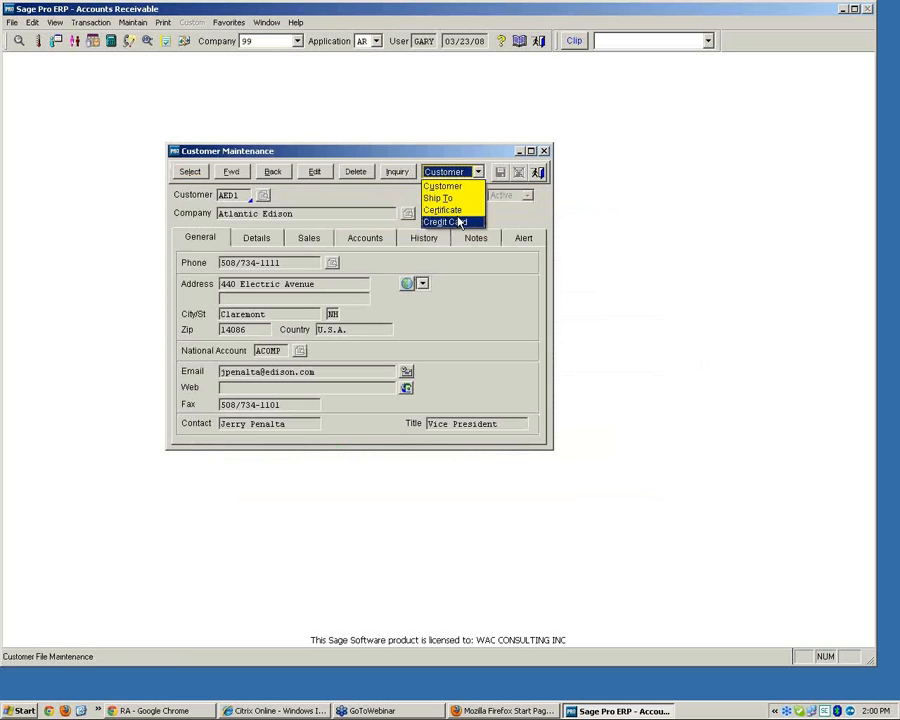
click(458, 221)
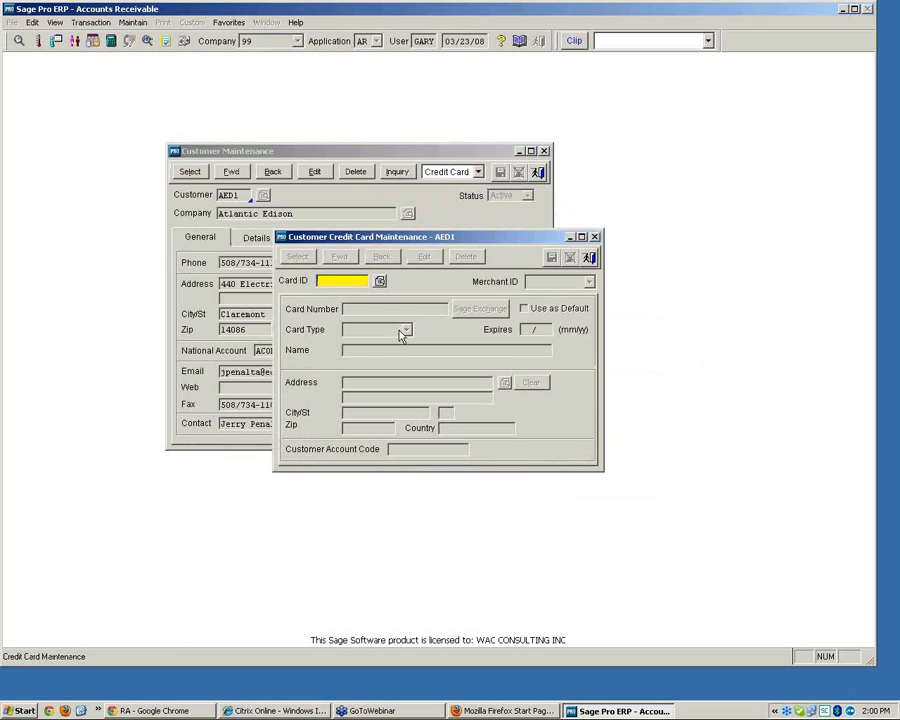
Add a new credit card with card ID 798798 for customer AED1
text(798798)
key(Return)
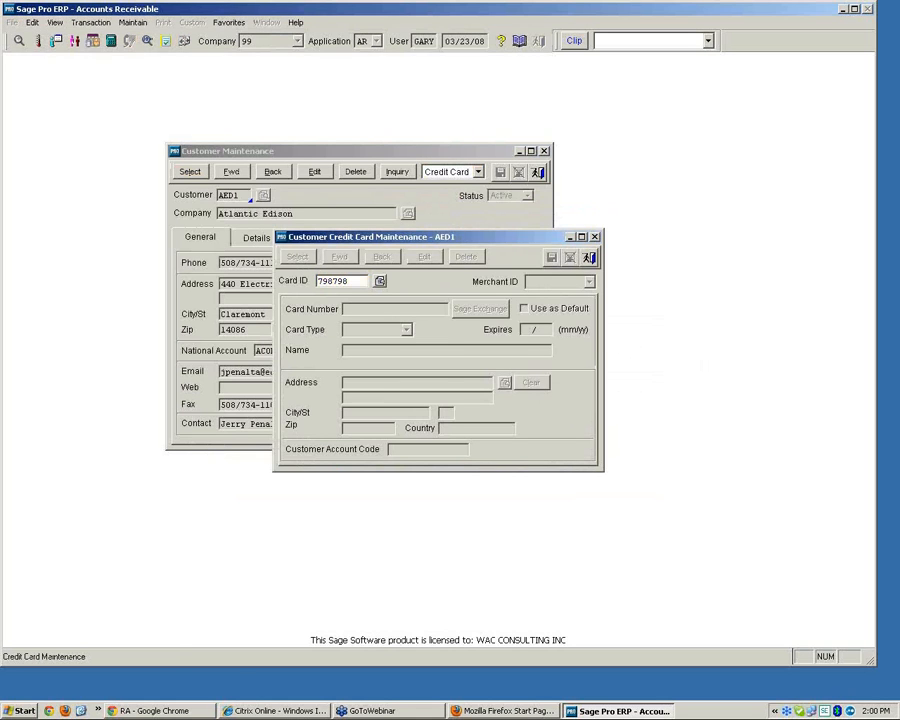
key(Return)
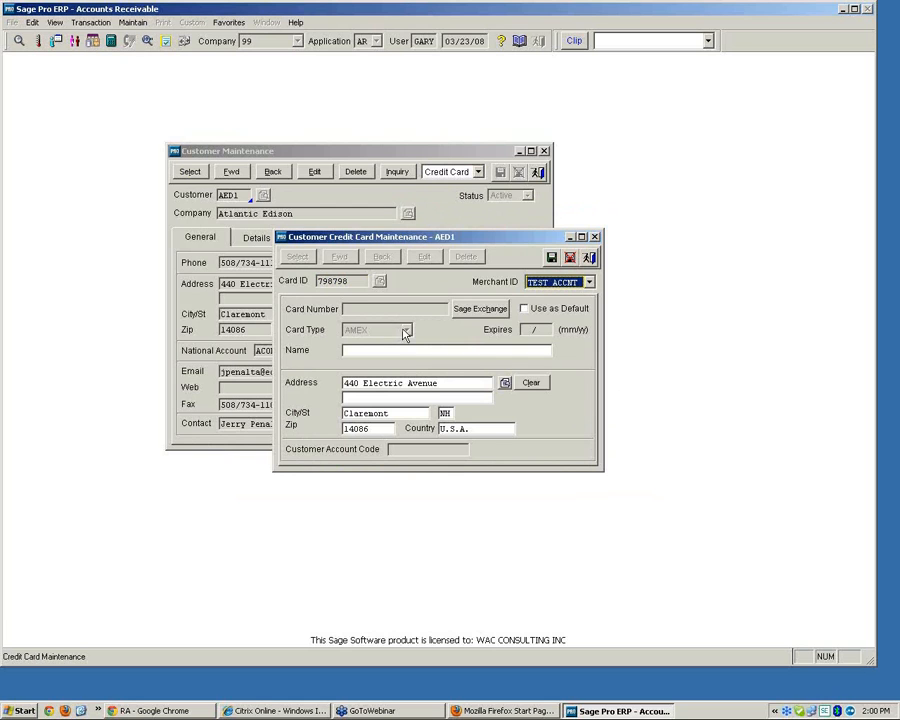
Enter the card number through Sage Exchange and submit it
click(476, 312)
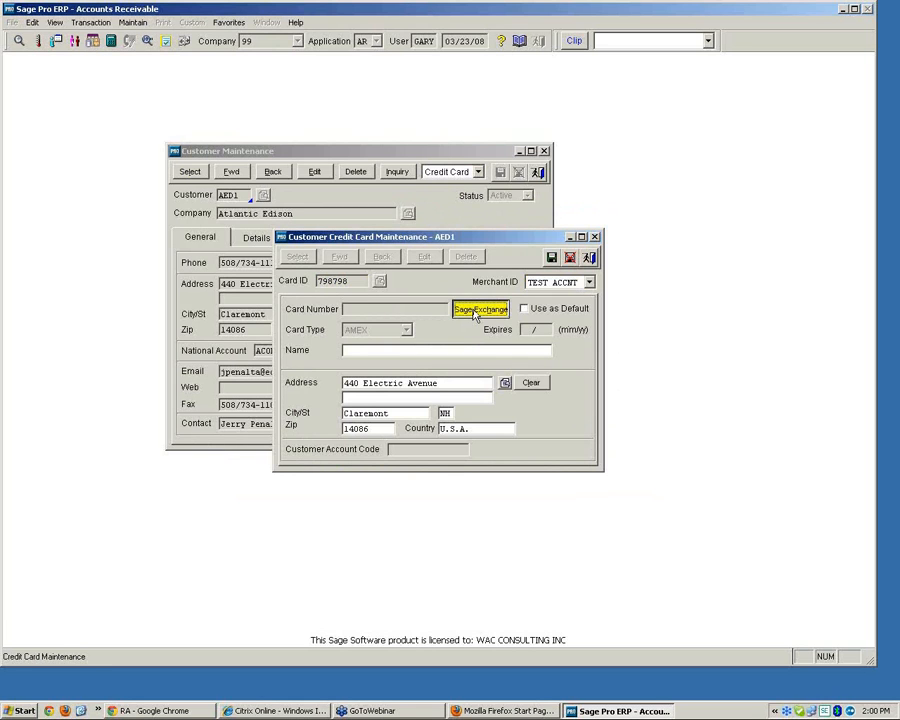
text(4111111111111111)
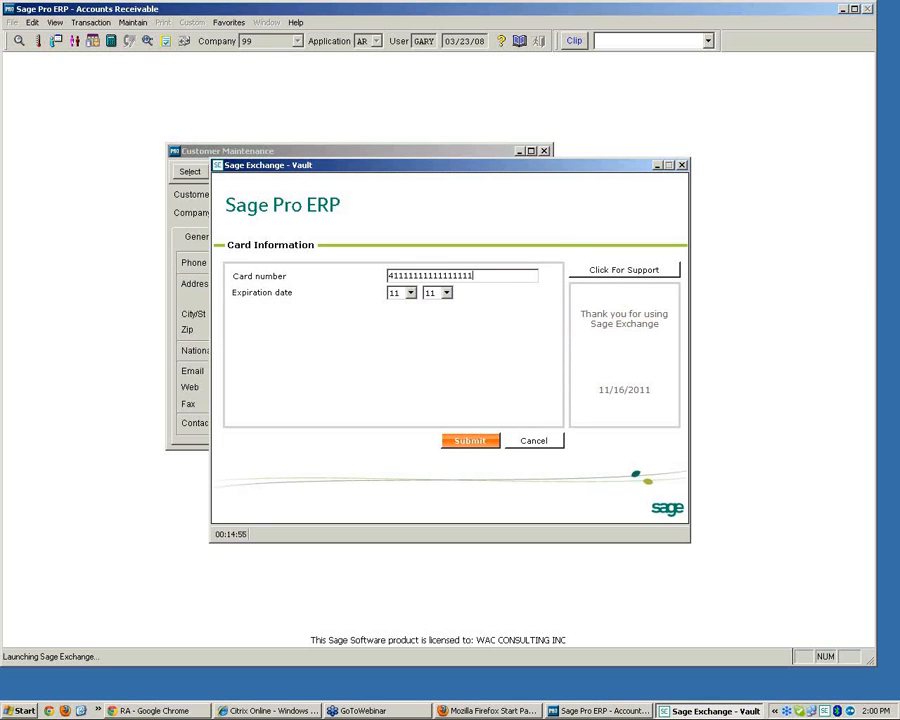
click(468, 440)
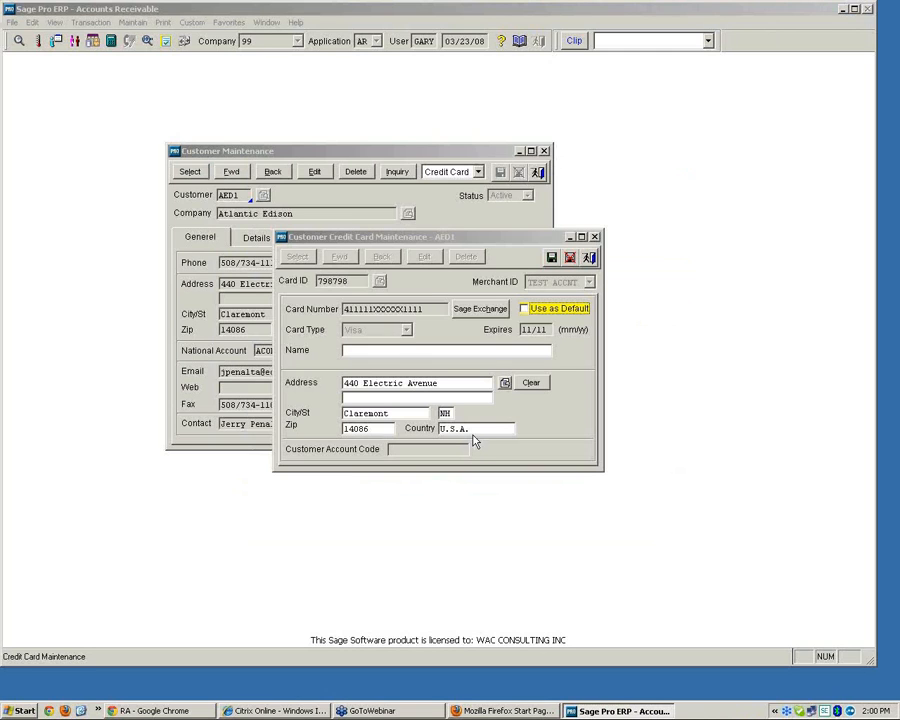
Mark the card as the default and enter the cardholder's name
click(524, 310)
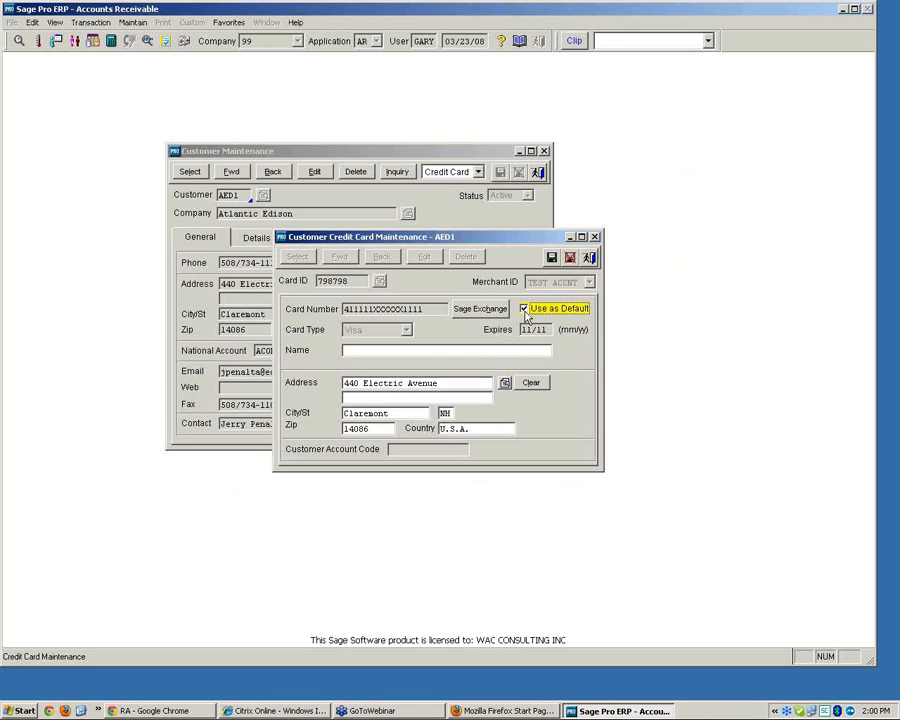
click(364, 350)
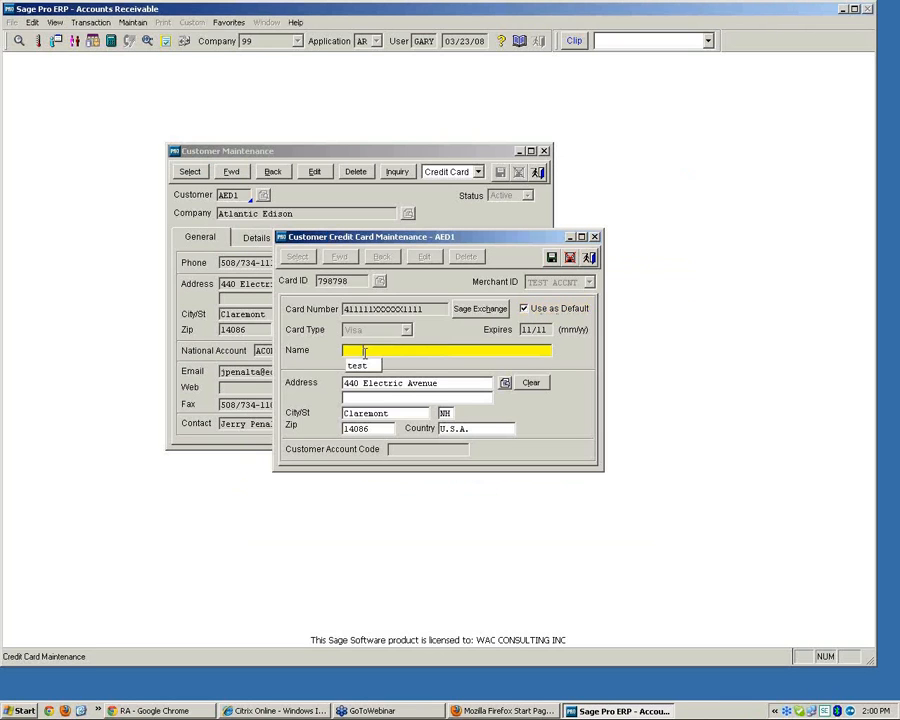
text(gary)
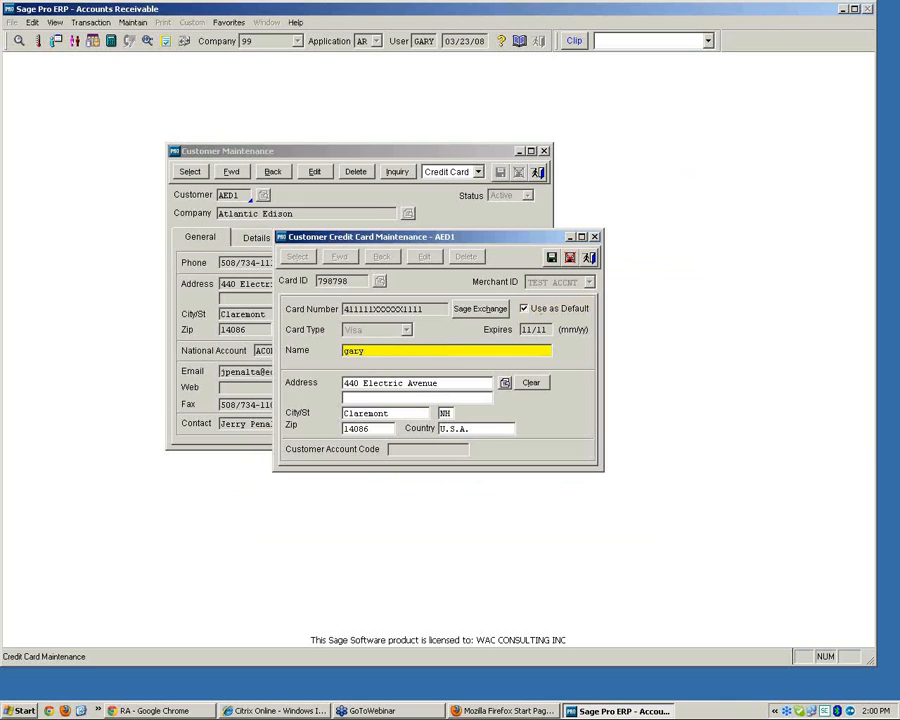
Save the credit card and close the card and Customer Maintenance windows
click(552, 258)
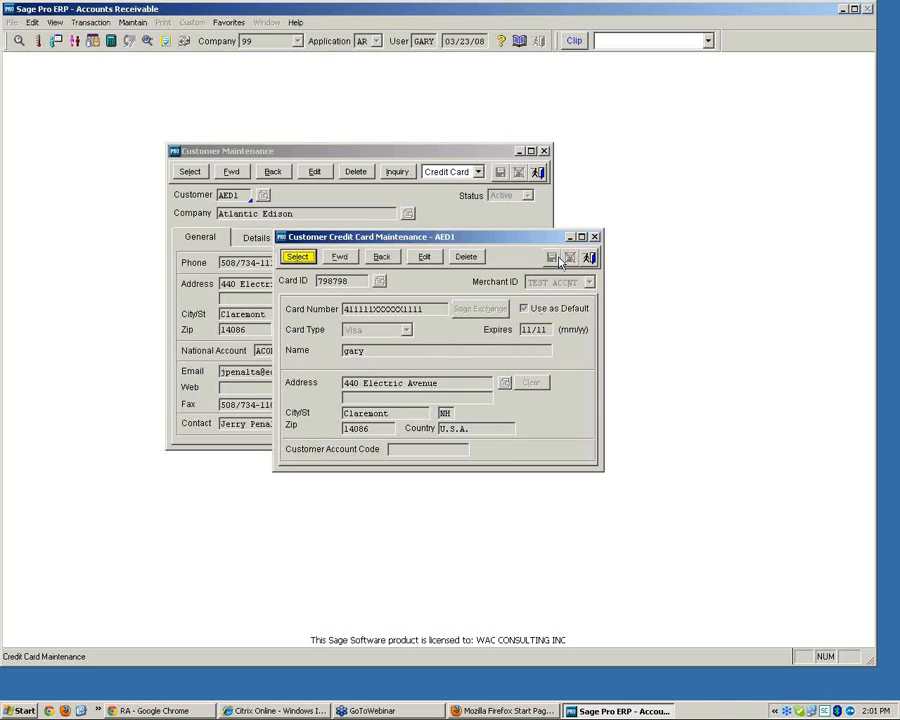
click(590, 258)
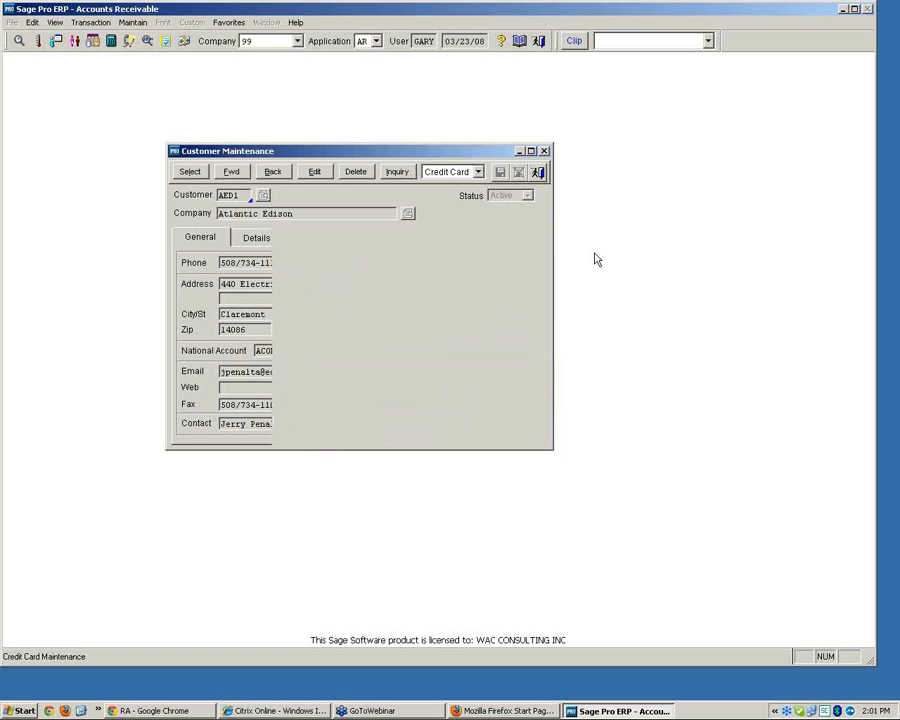
click(242, 193)
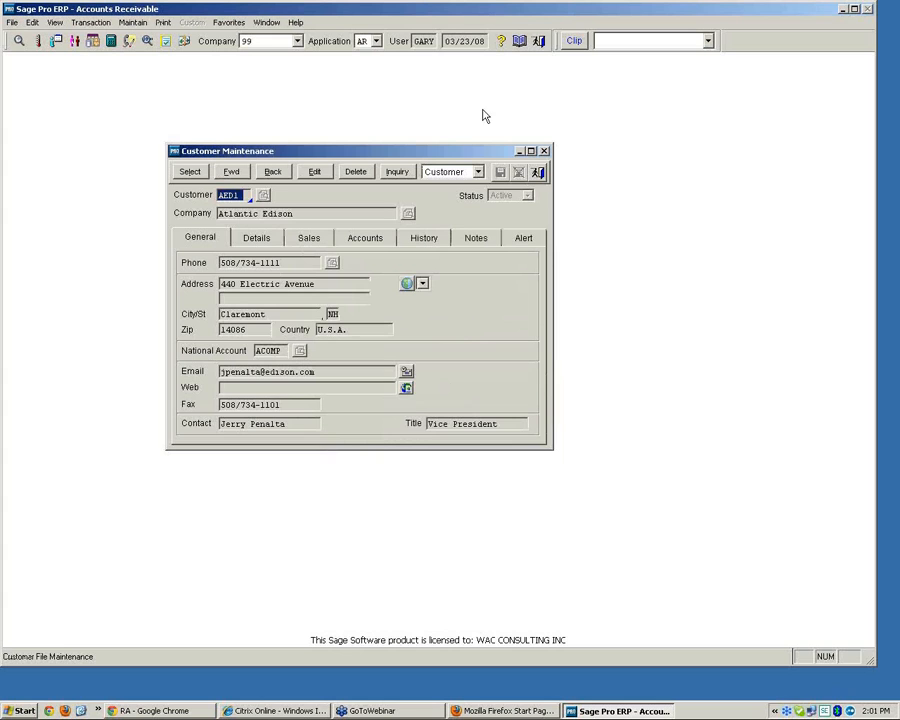
click(541, 172)
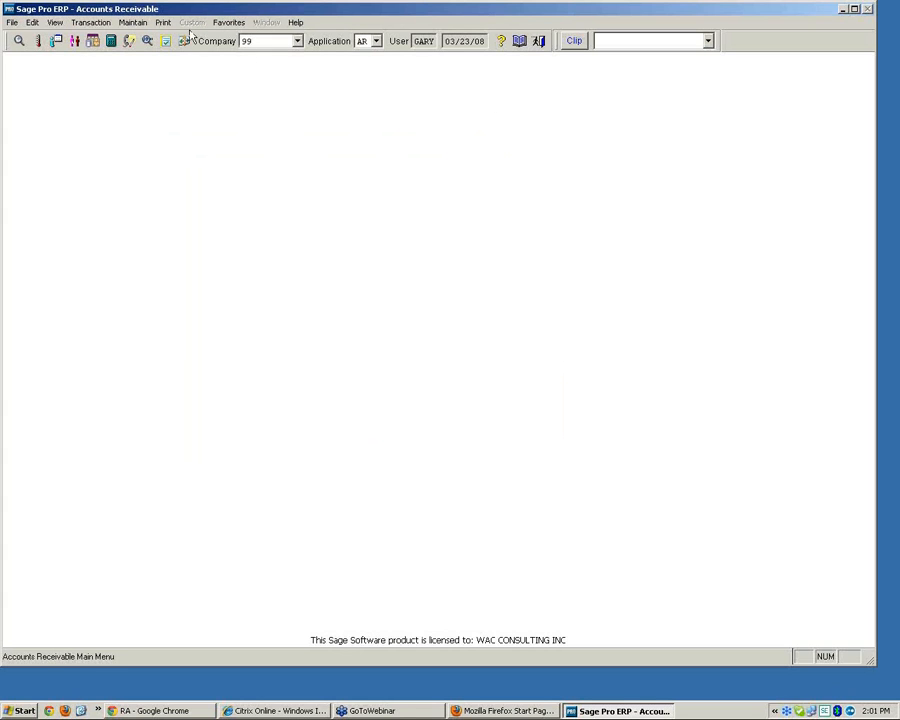
Open a customer cash receipt and select customer AED1
click(90, 23)
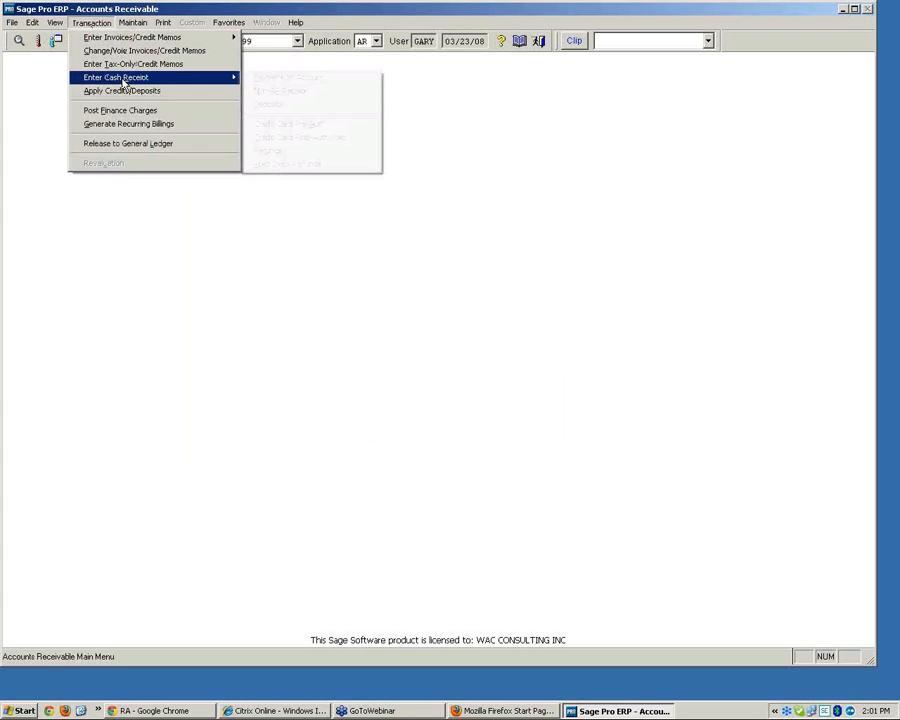
click(277, 90)
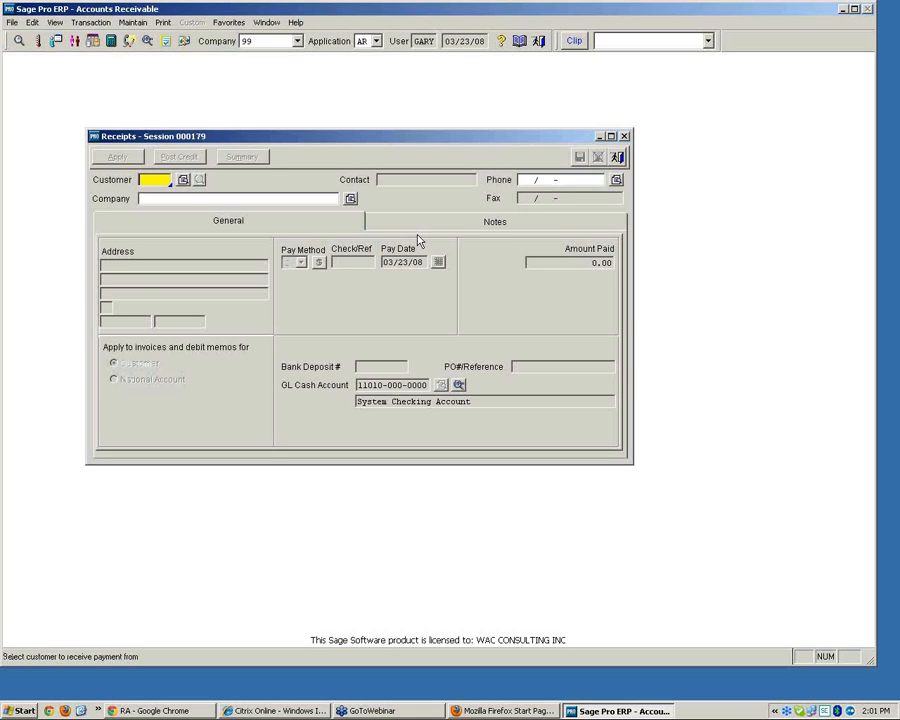
text(AED1)
key(Tab)
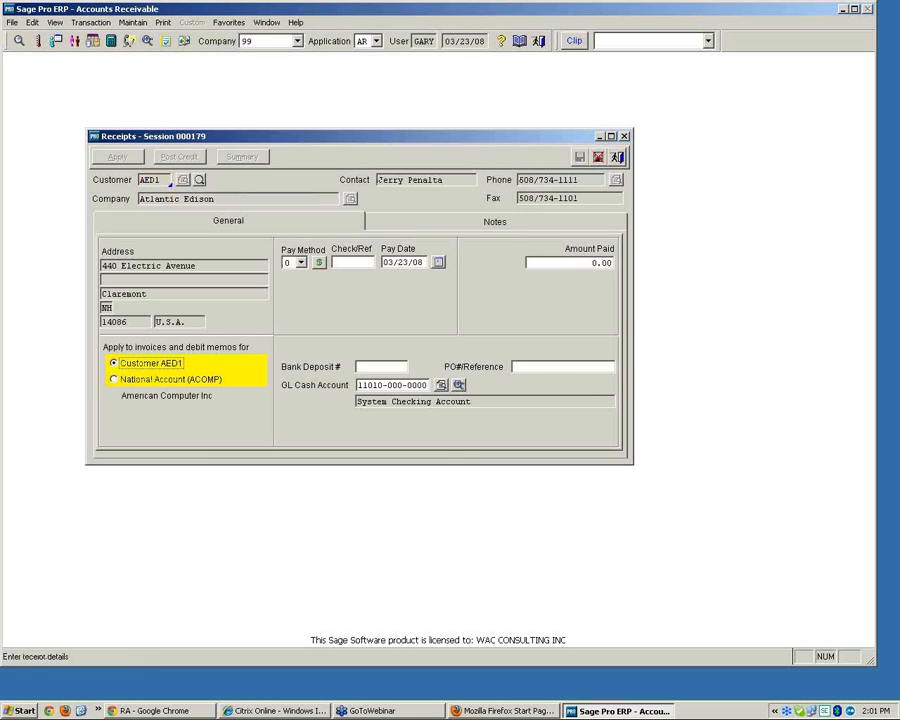
Set the pay method to credit card 798798 with reference 5464, then exit the receipt without saving
click(301, 262)
click(292, 281)
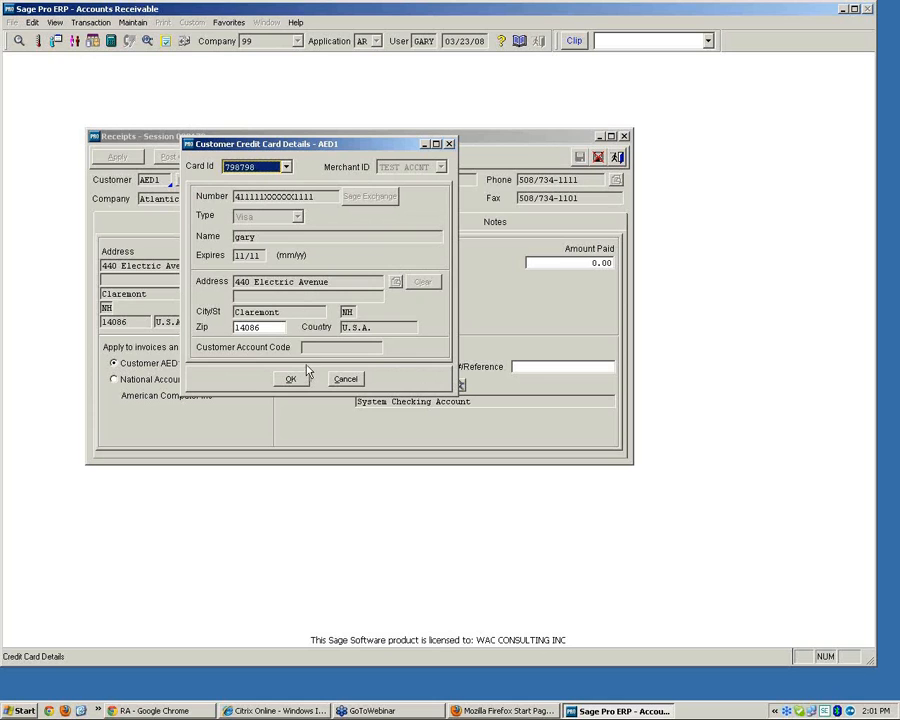
click(286, 167)
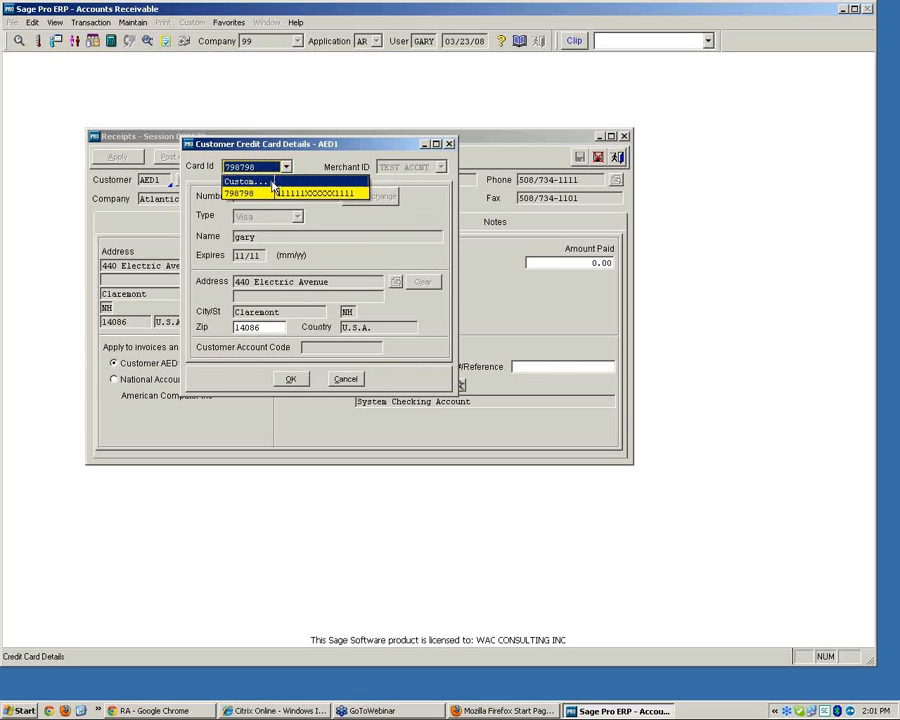
click(272, 191)
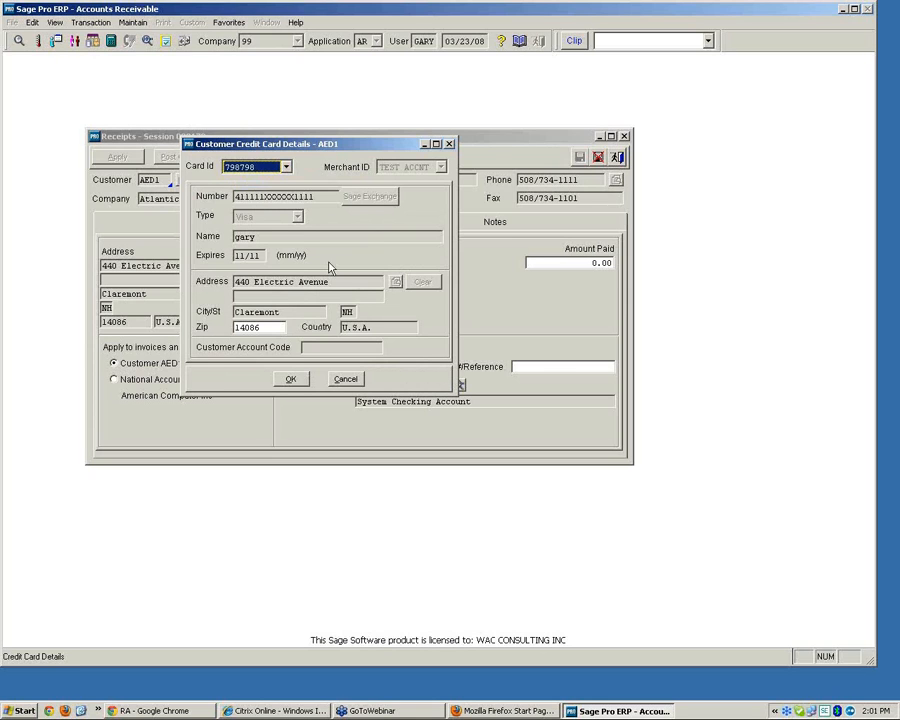
click(292, 380)
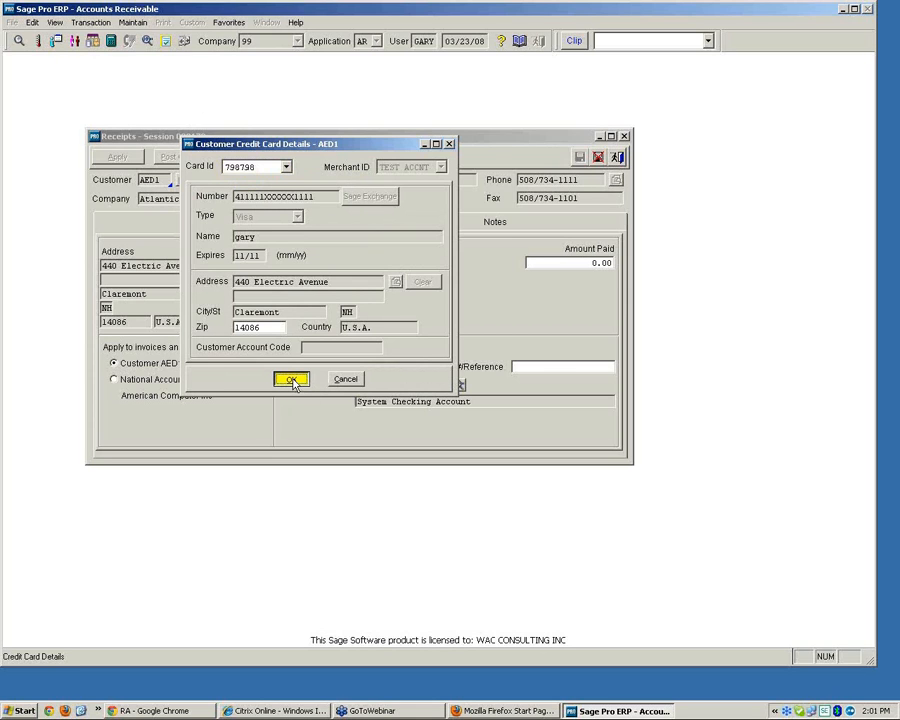
text(5464)
key(Tab)
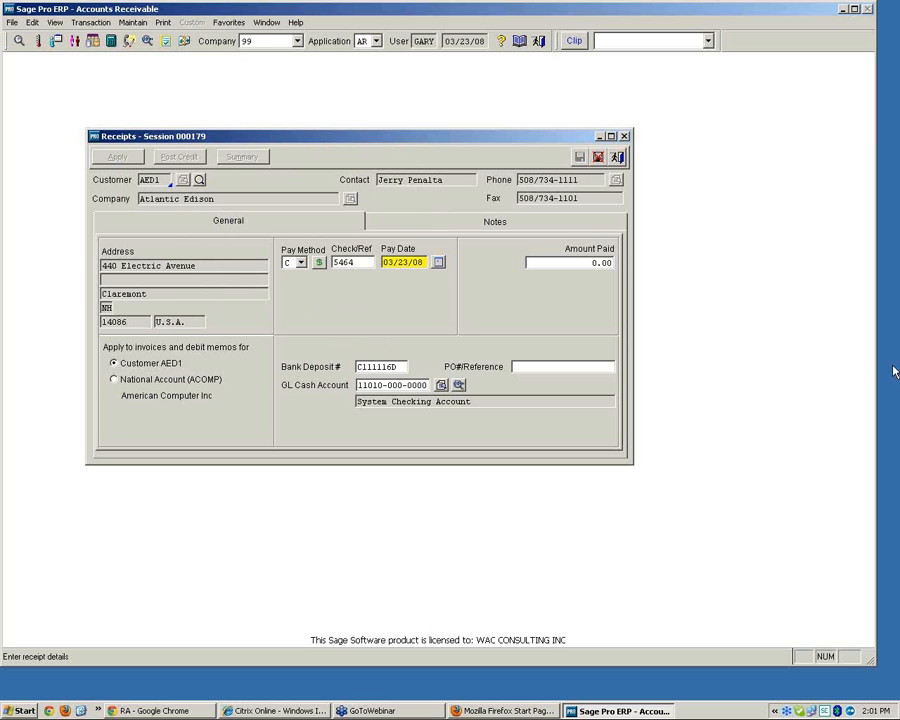
click(618, 157)
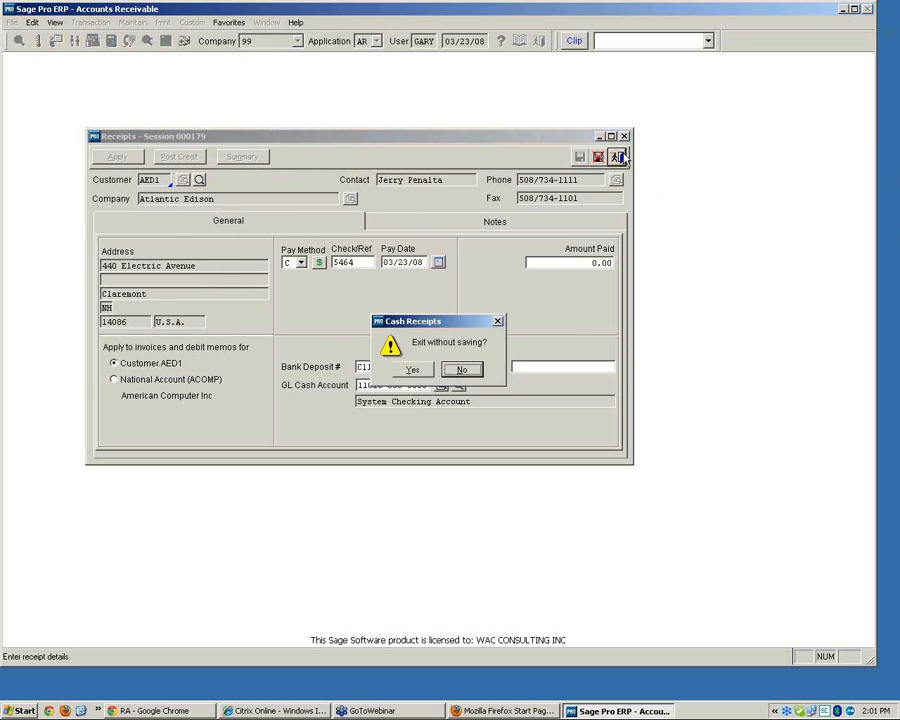
click(410, 369)
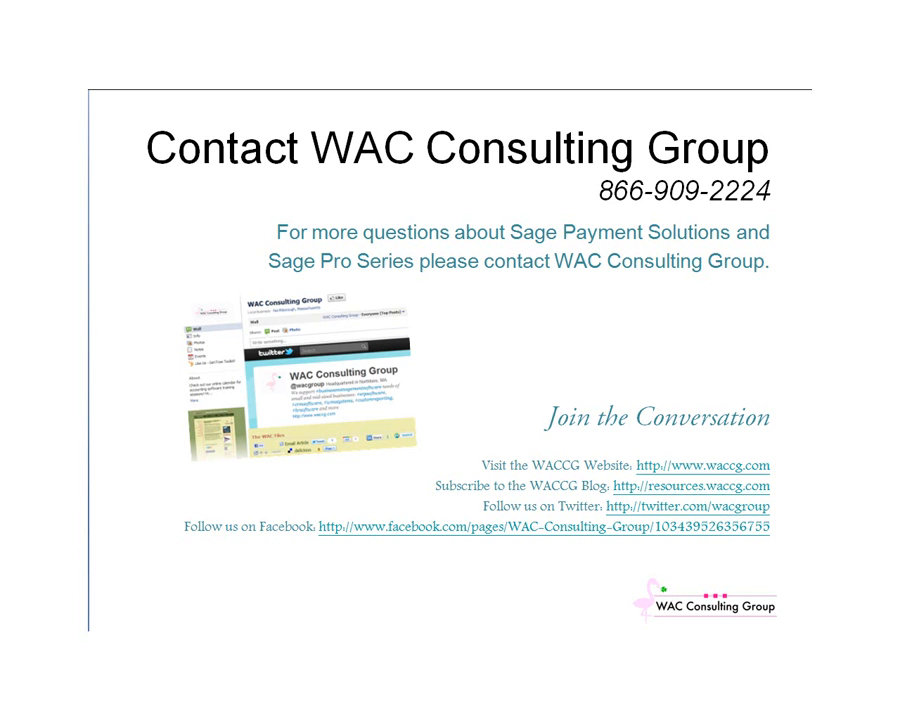